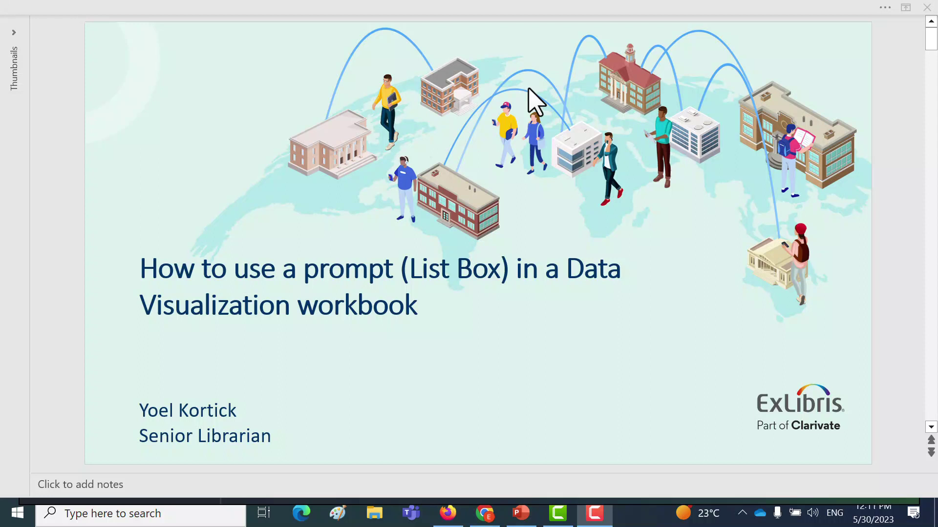
Step: Switch to the Chrome browser and go to youtube.com
click(484, 512)
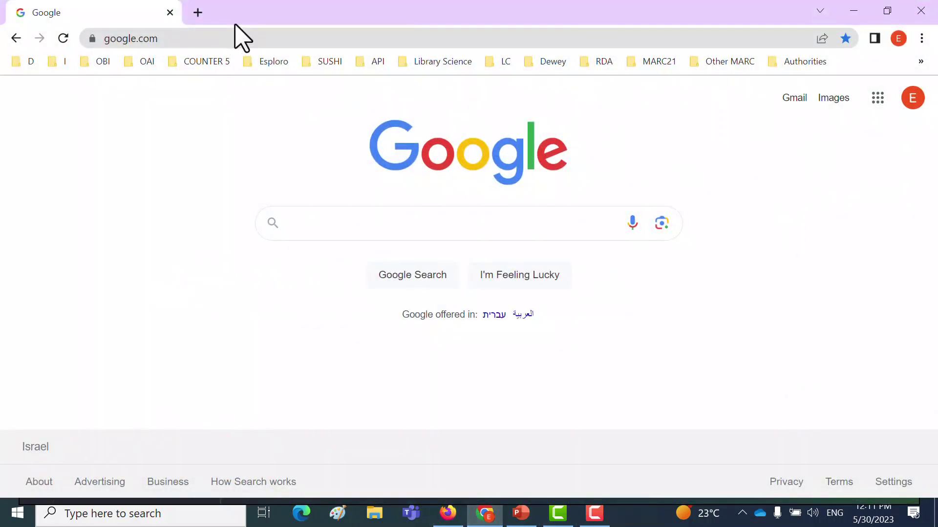
key(Print)
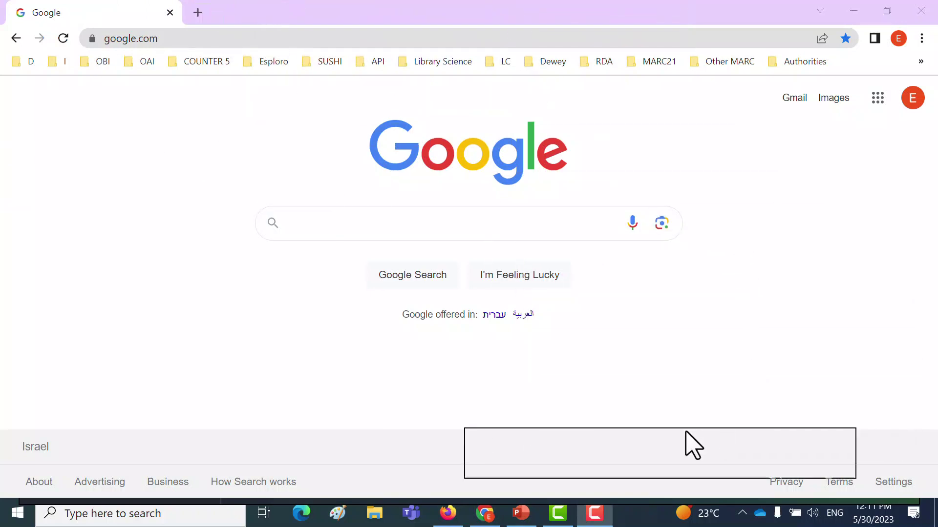
click(185, 39)
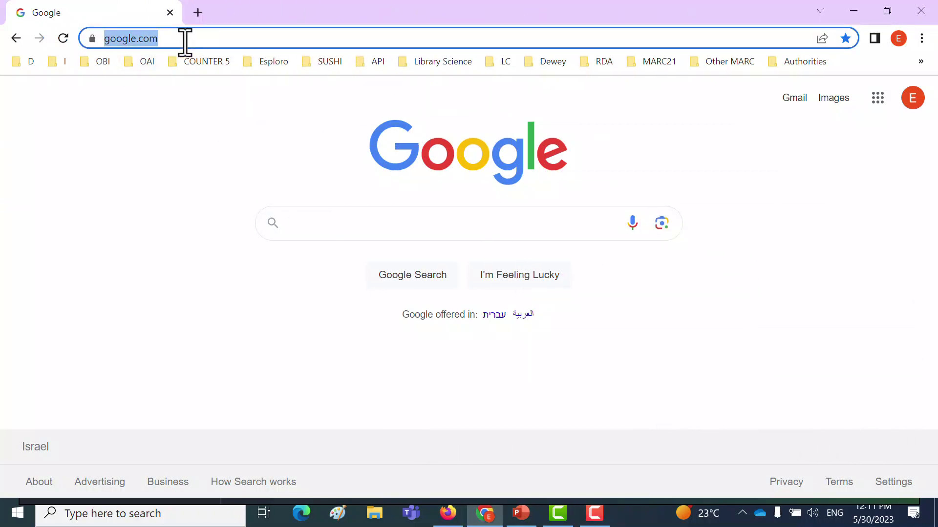
text(you)
key(Return)
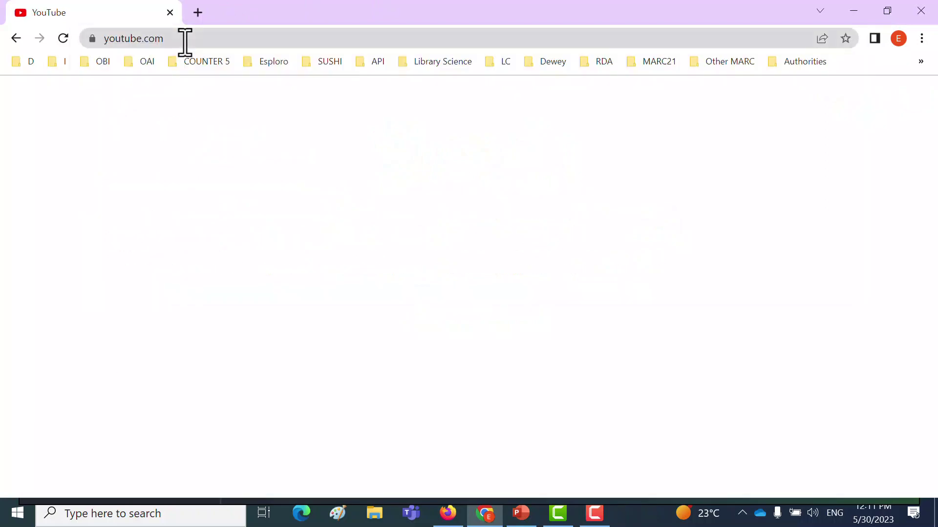
Step: Search YouTube for "exlibris ltd" and open the ExLibrisLtd channel
click(310, 97)
text(e)
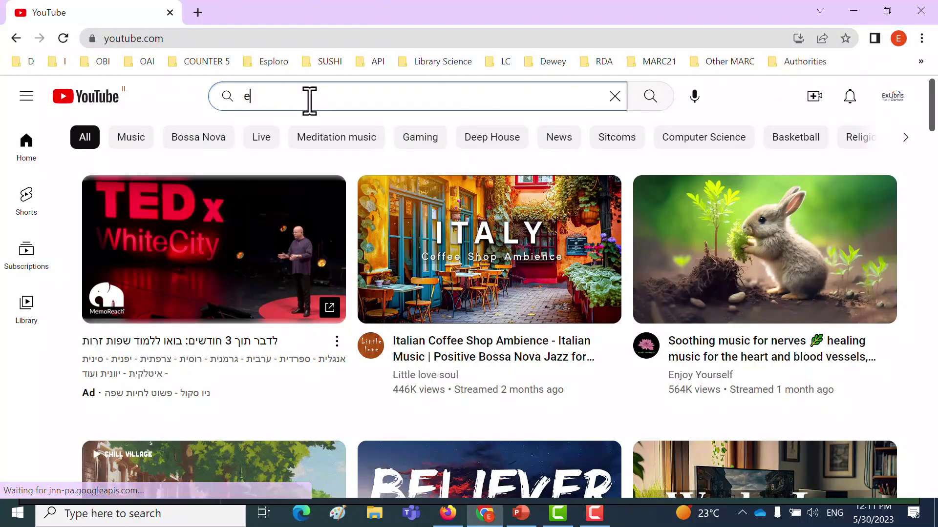
text(xlibris ltd)
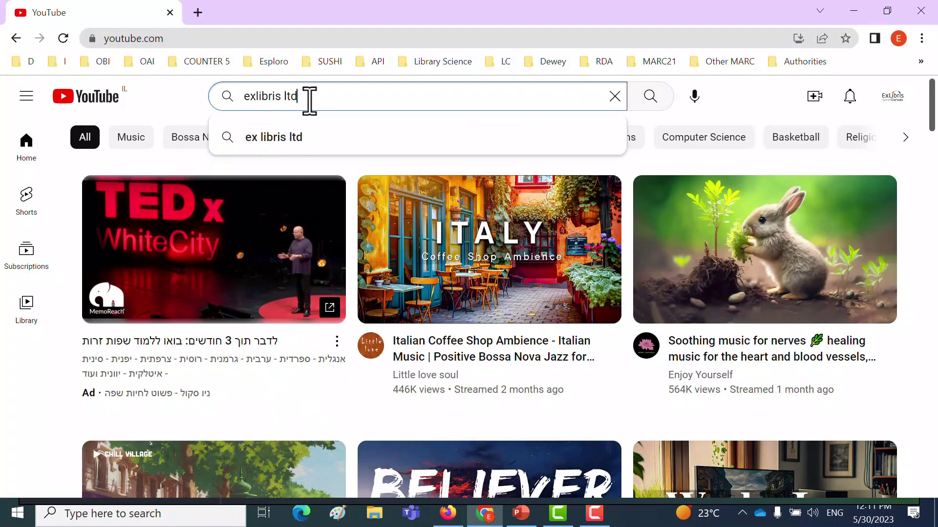
key(Return)
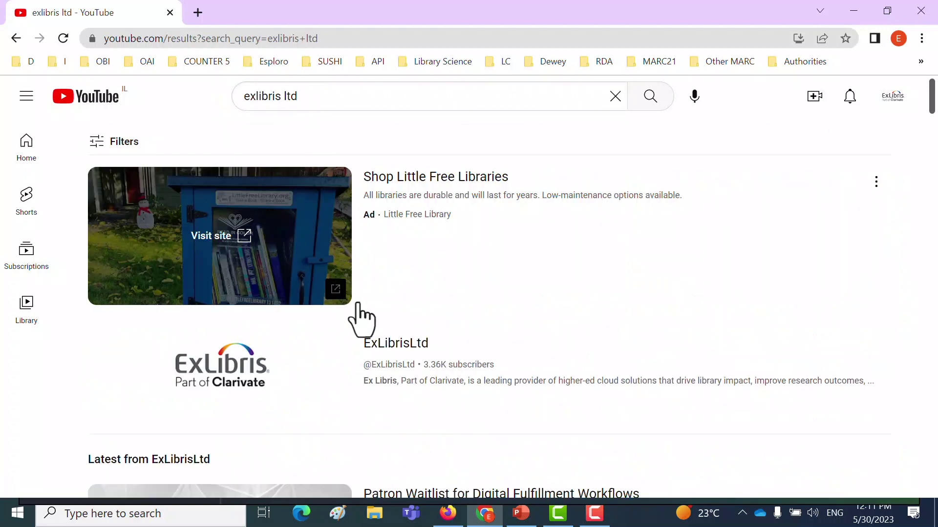
click(398, 361)
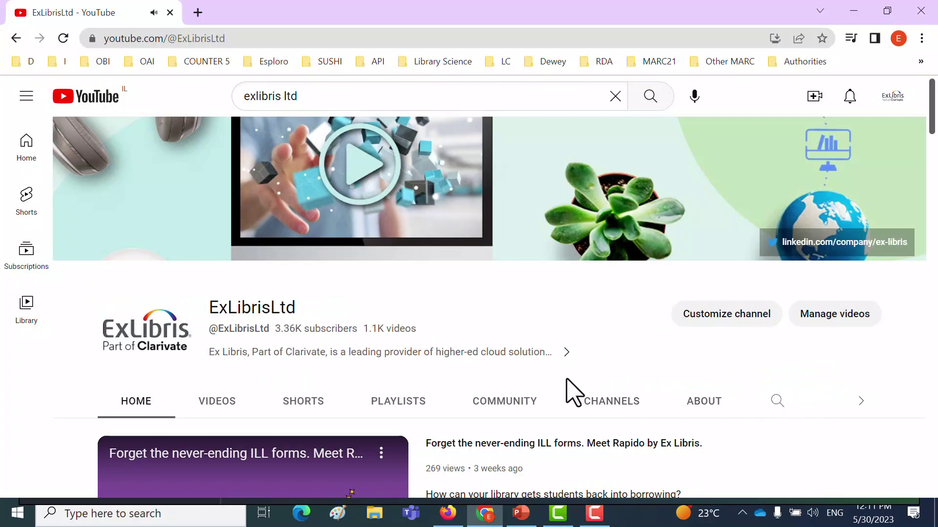
Step: Search within the ExLibrisLtd channel for "data visualization"
scroll(97, 419, down, 5)
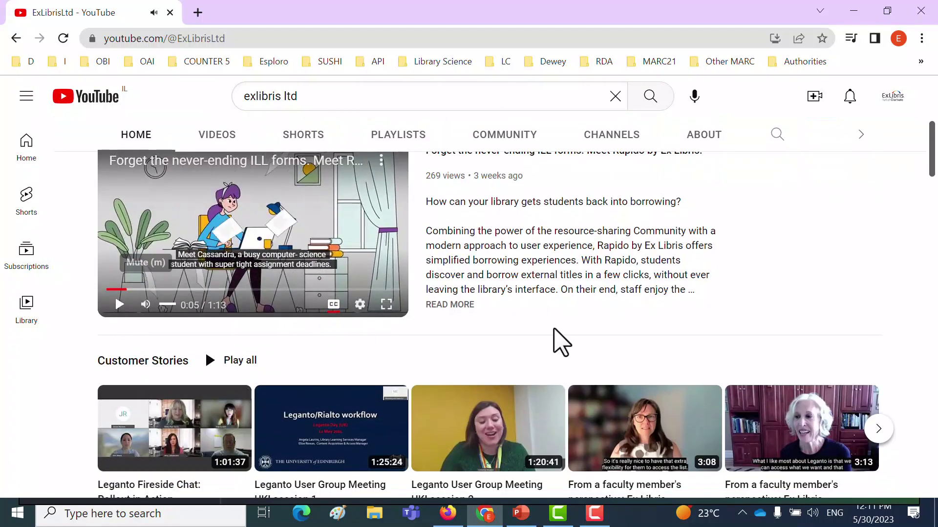
scroll(737, 322, up, 5)
click(776, 401)
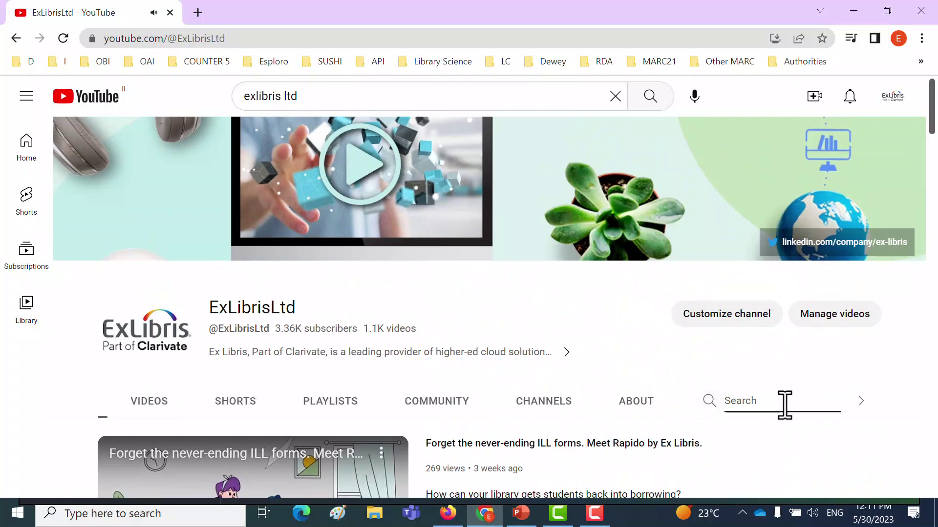
text(data visualization)
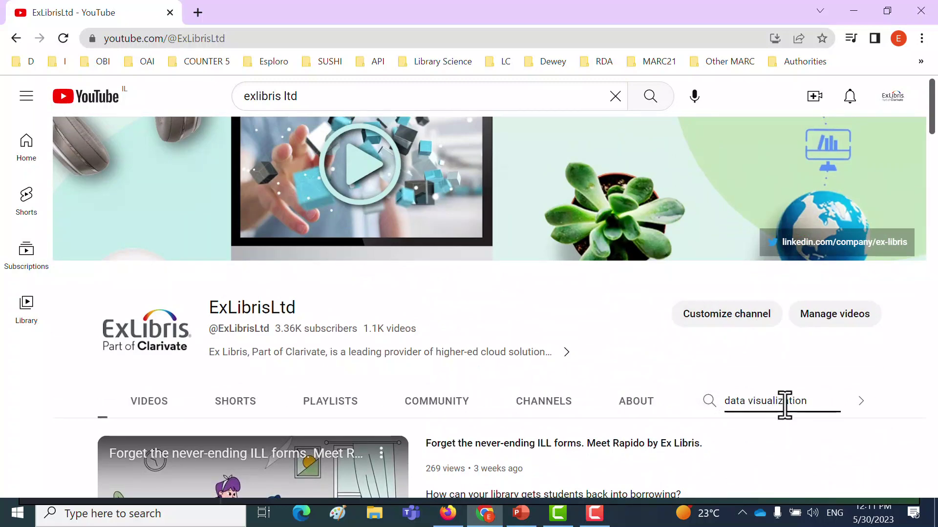
key(Return)
Step: Look through the channel's videos on Data Visualization for Alma and Primo Analytics
scroll(762, 354, down, 3)
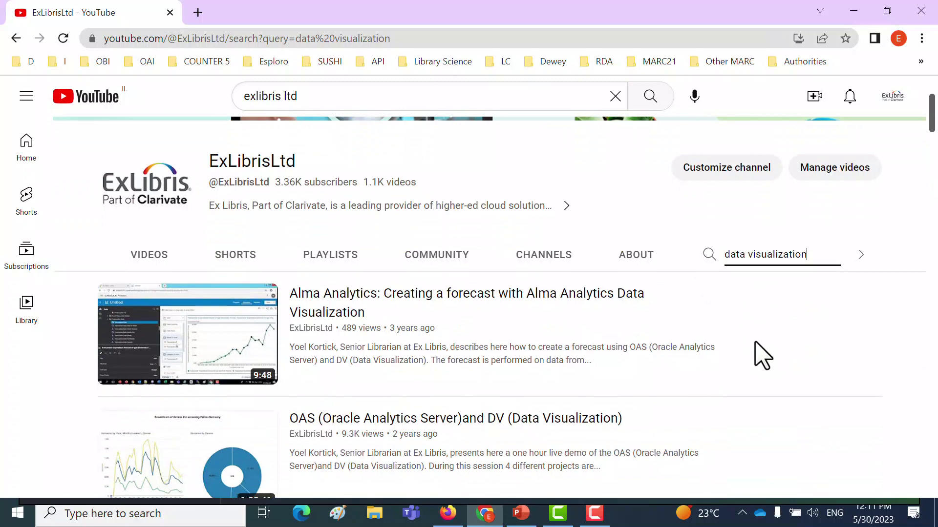
scroll(466, 309, down, 3)
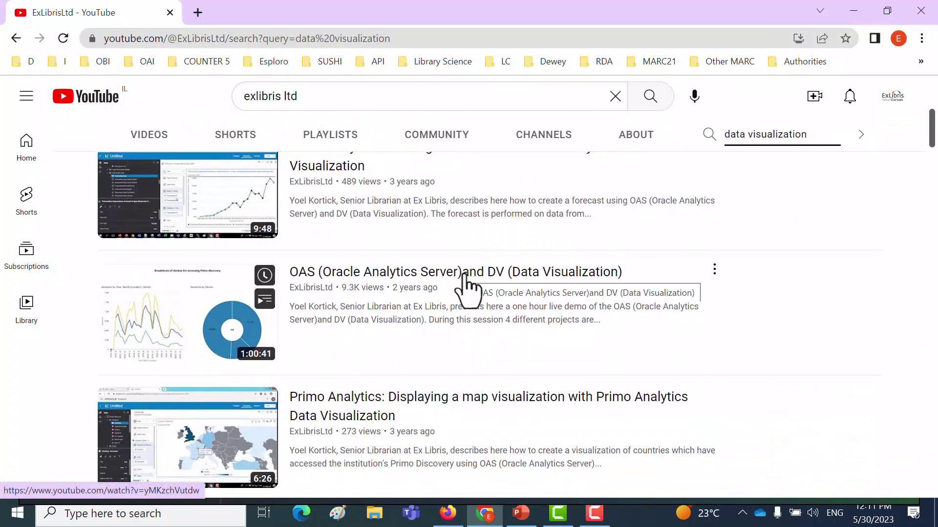
scroll(468, 288, down, 1)
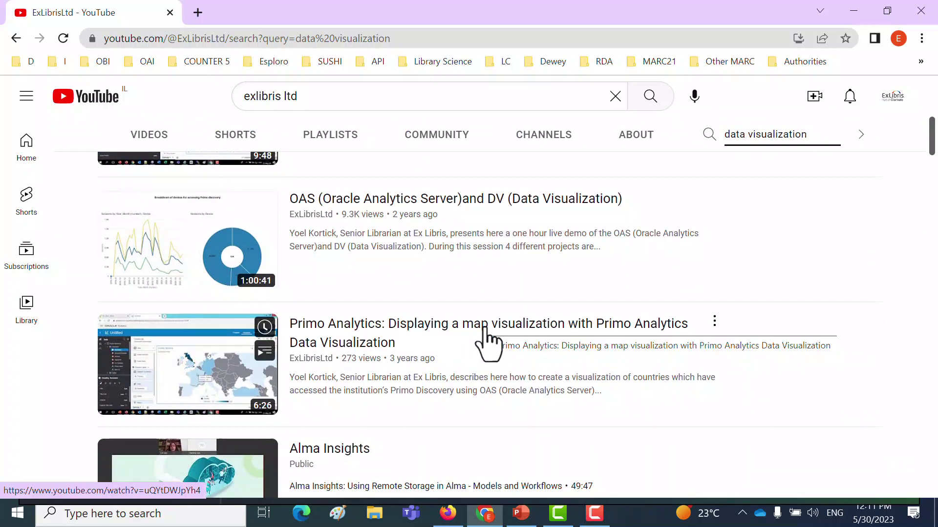
scroll(482, 342, down, 3)
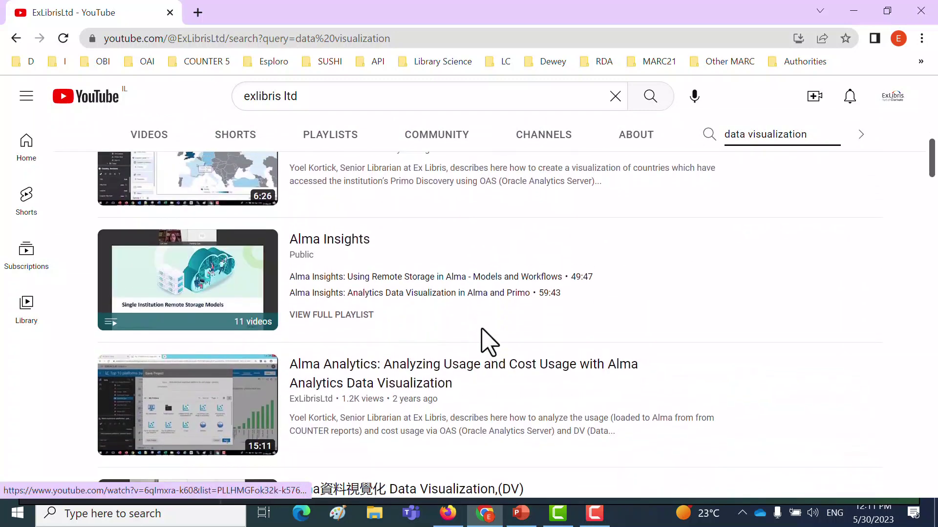
scroll(484, 342, up, 2)
scroll(488, 342, up, 6)
scroll(488, 342, down, 4)
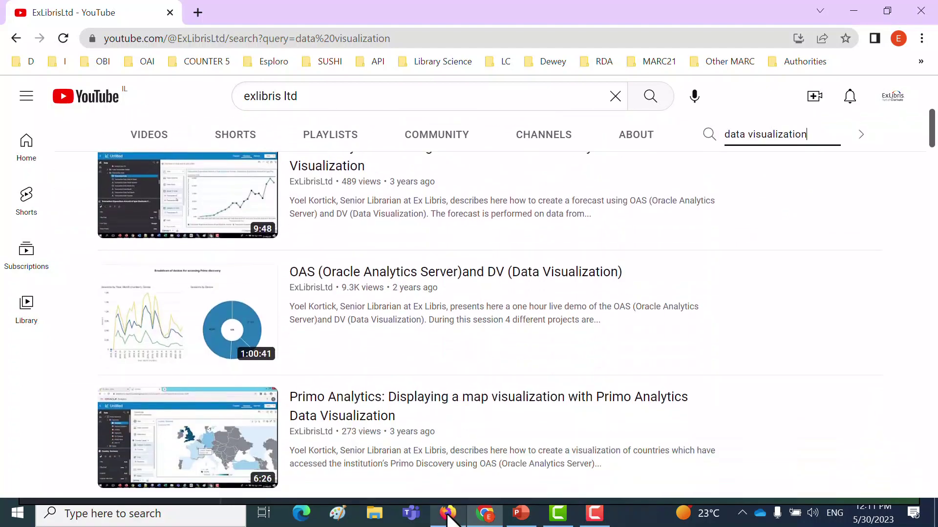
Step: Switch to Alma in Firefox and open Access Data Visualization from the Analytics options
click(447, 513)
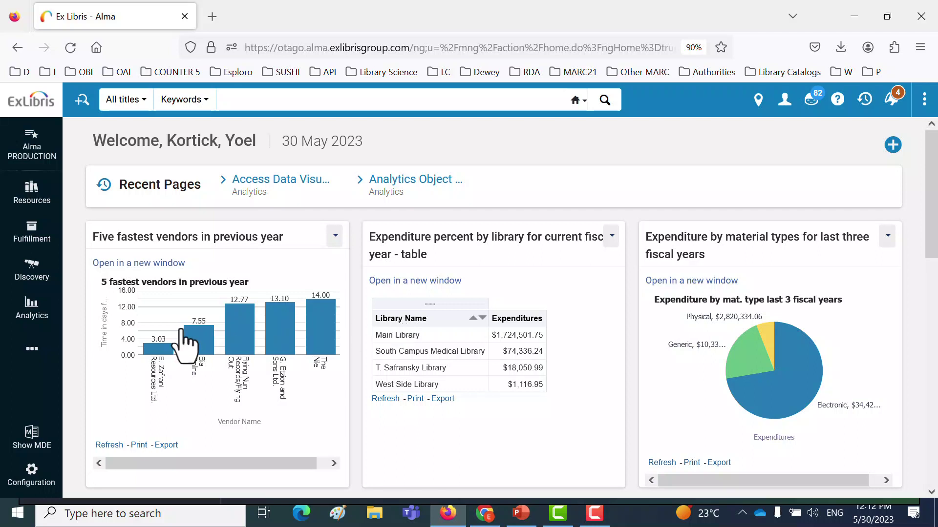
click(35, 322)
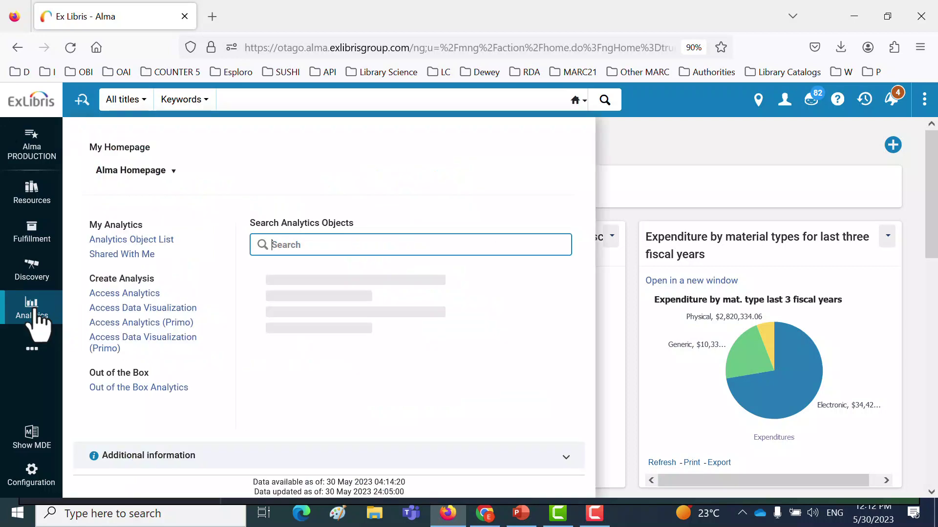
click(121, 311)
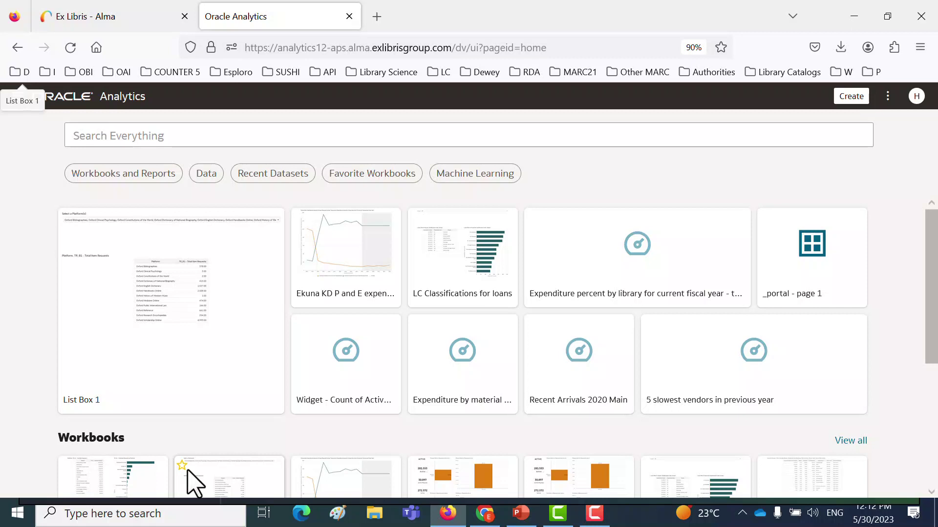
Step: Create a new workbook based on the Usage Data (COUNTER) subject area
click(851, 96)
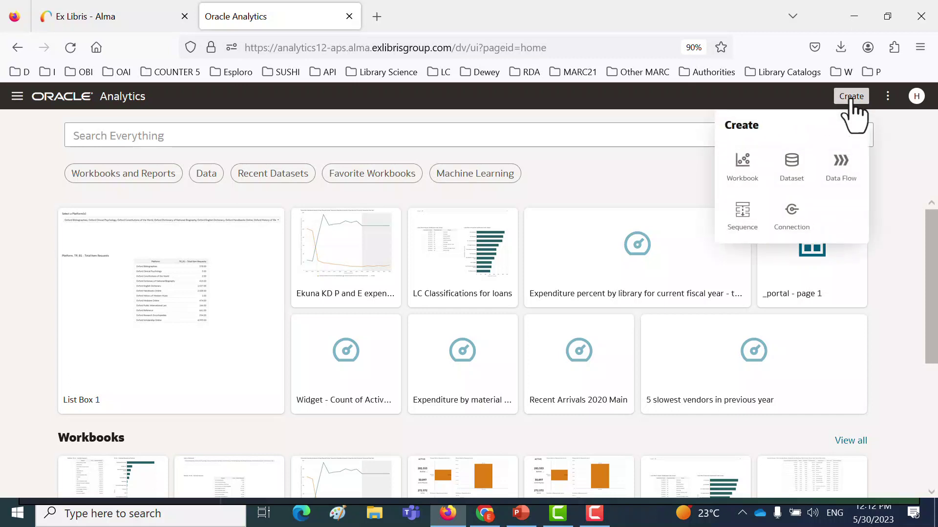
click(743, 168)
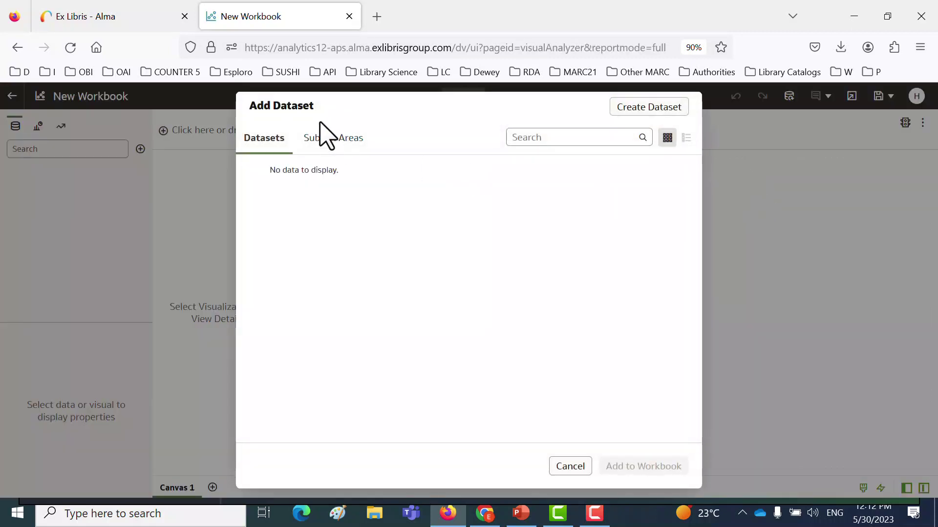
click(328, 141)
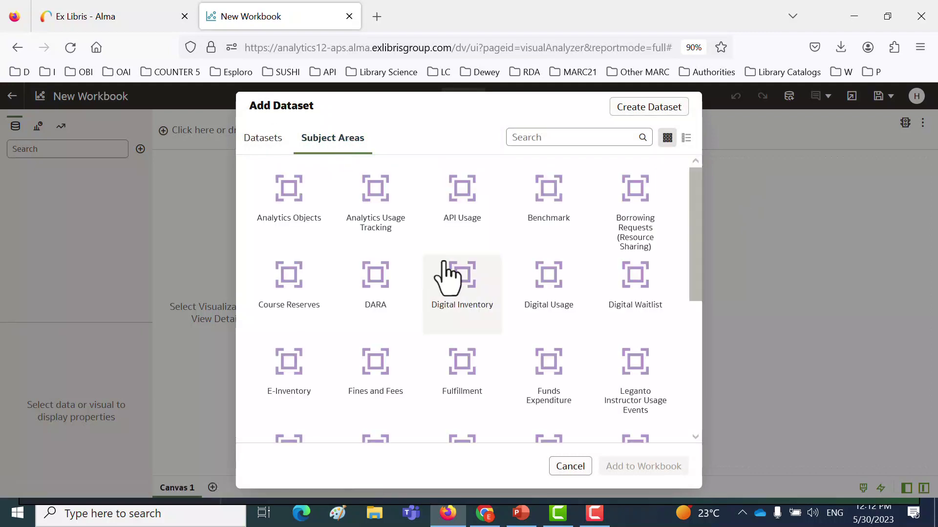
scroll(449, 271, down, 5)
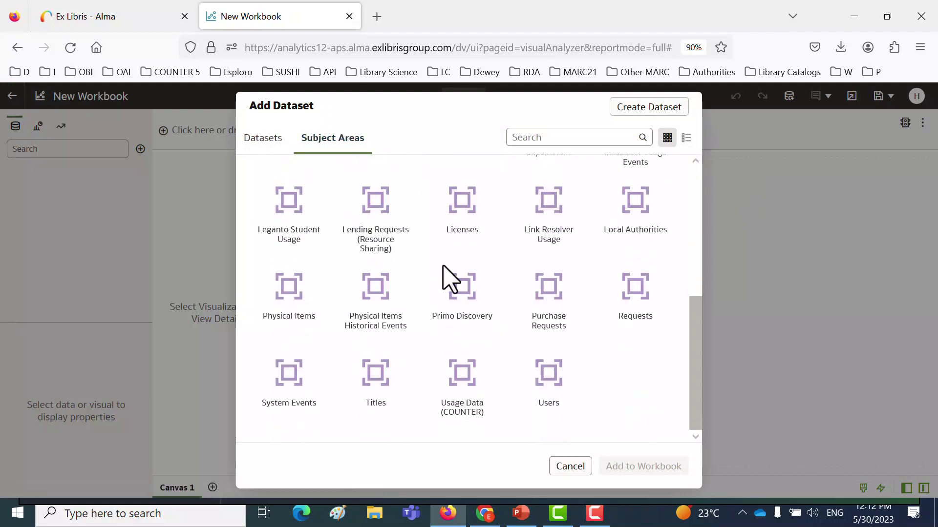
click(461, 391)
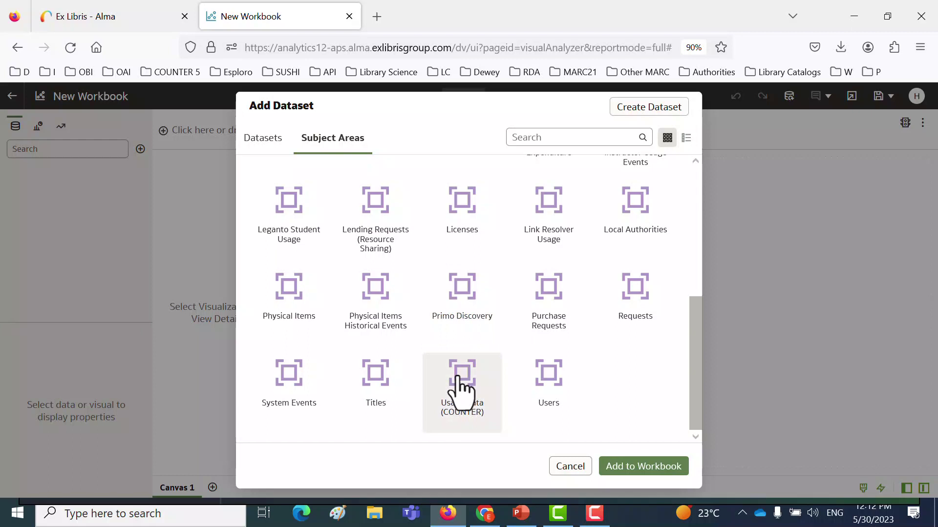
double_click(461, 391)
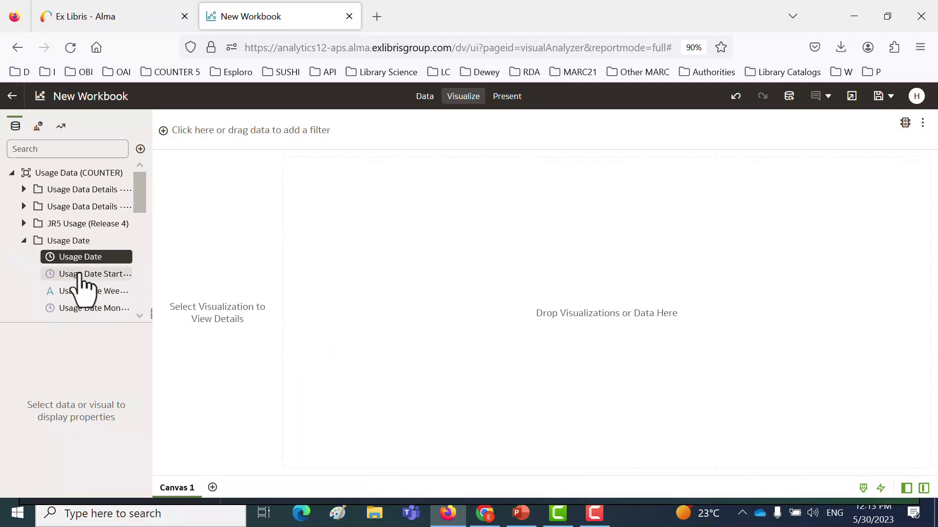
Step: Add Usage Date Filter from the Usage Date folder as a workbook filter and set it to Previous Year
scroll(80, 275, down, 2)
scroll(82, 288, down, 2)
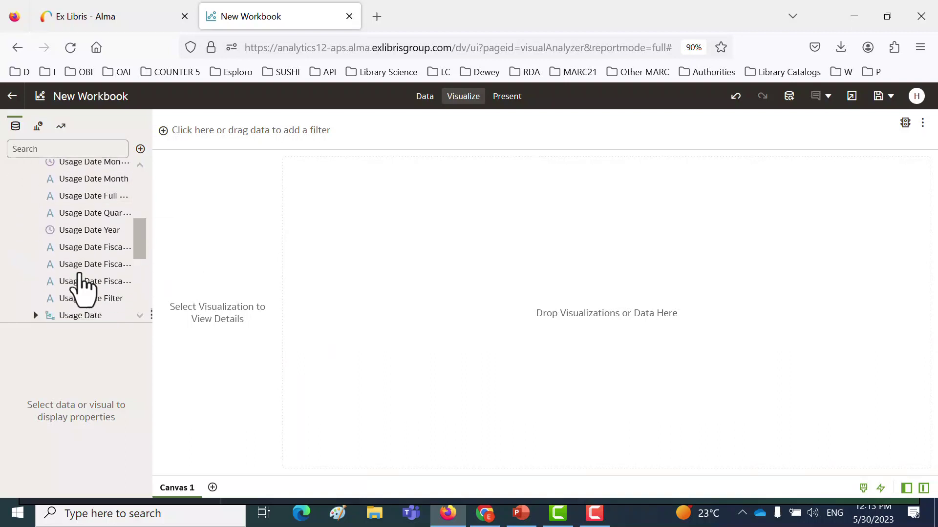
mouse_move(91, 299)
drag(91, 299, 225, 146)
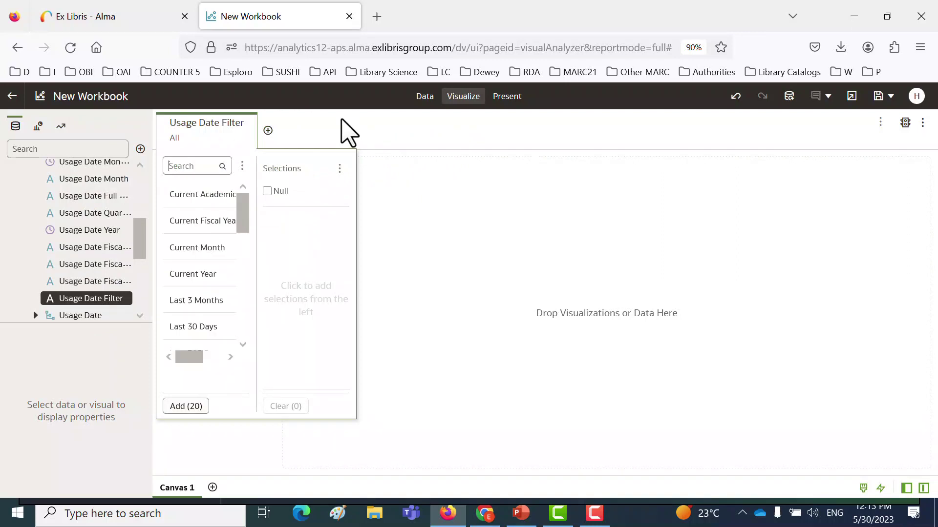
scroll(209, 259, down, 4)
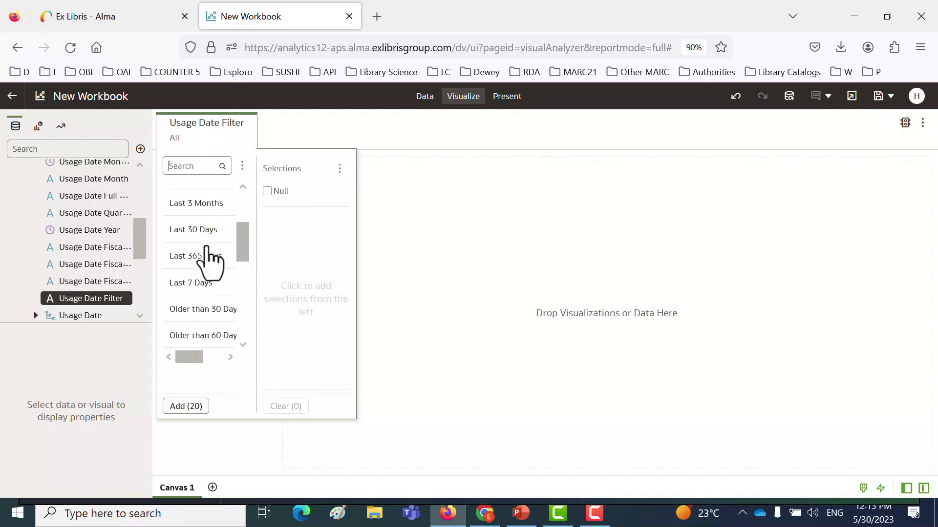
scroll(209, 247, down, 6)
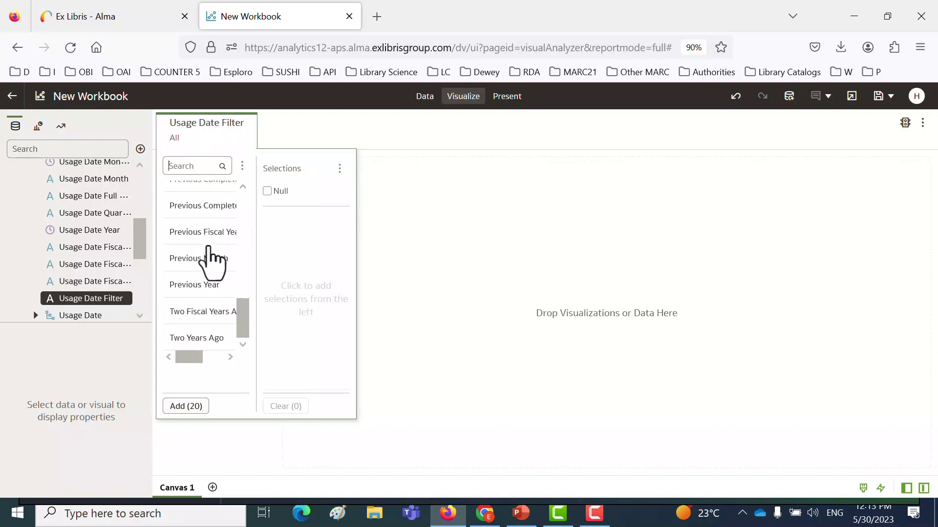
click(205, 288)
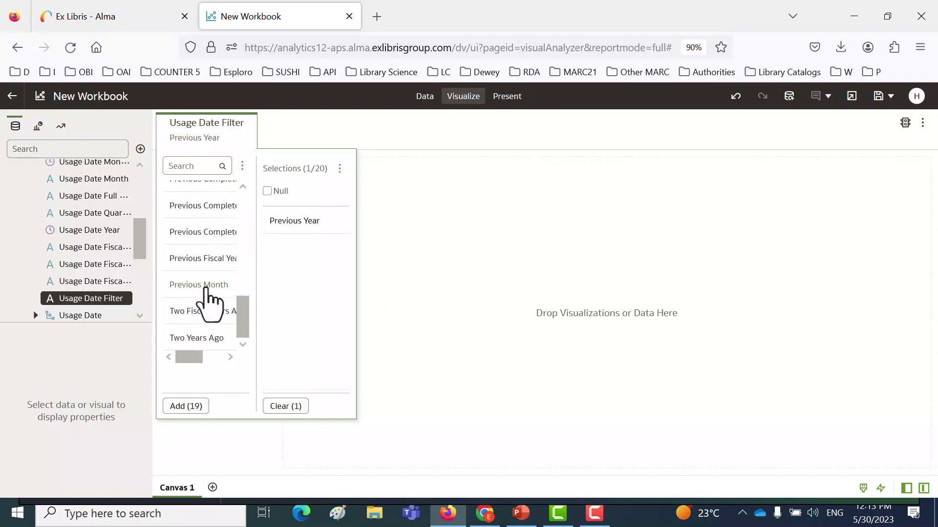
click(419, 135)
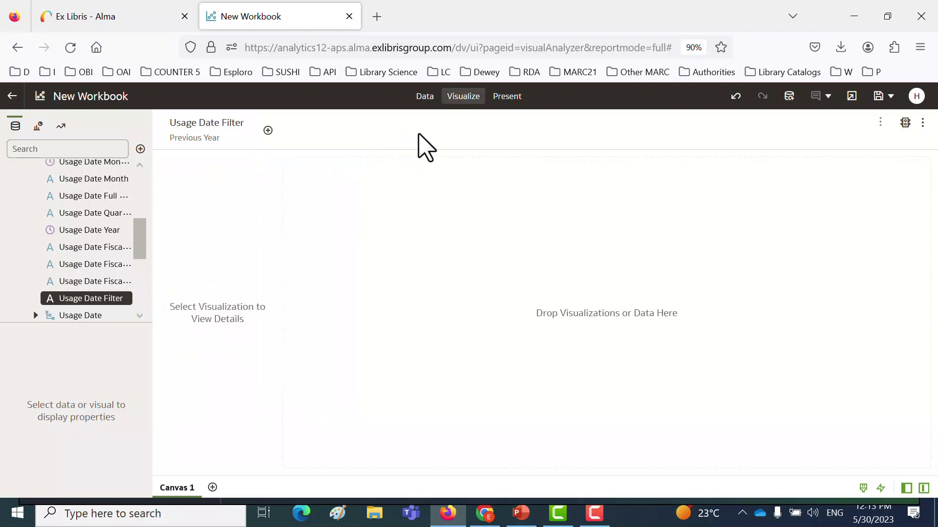
Step: Widen the data pane and add TR_B1 - Total Item Requests from Usage Data Details - Release 5 to the canvas
scroll(88, 232, up, 3)
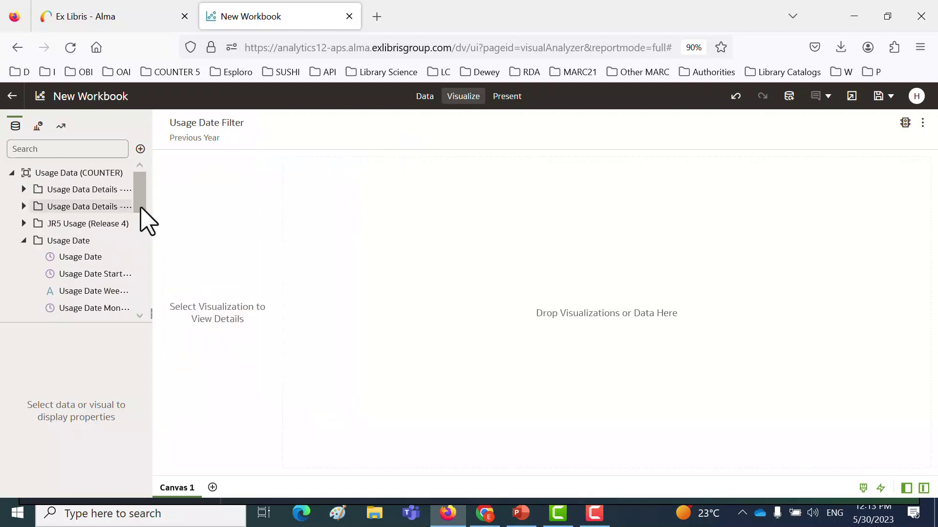
drag(152, 211, 318, 220)
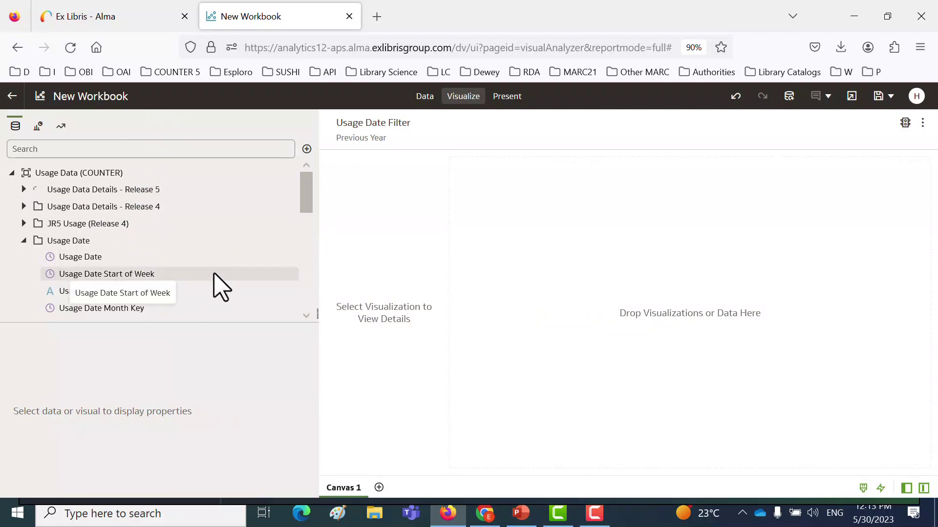
scroll(229, 268, down, 3)
scroll(229, 268, down, 6)
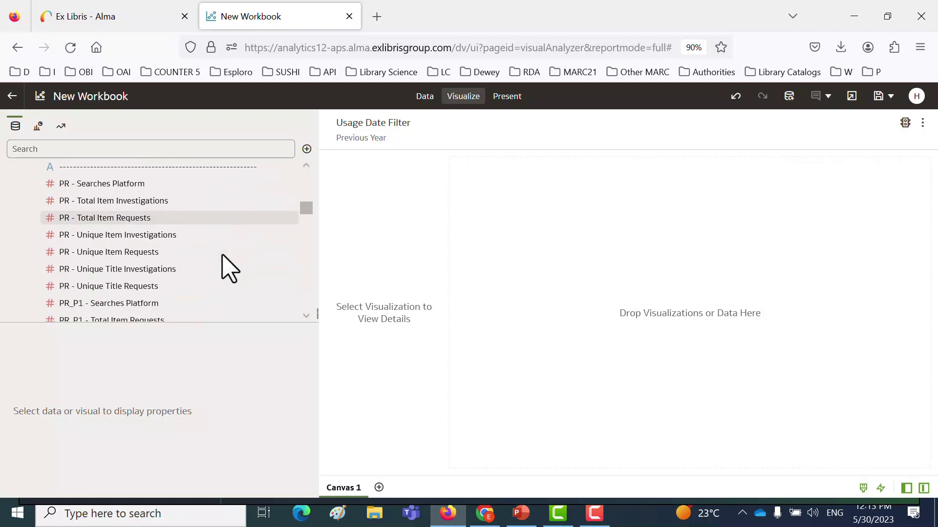
scroll(230, 267, down, 3)
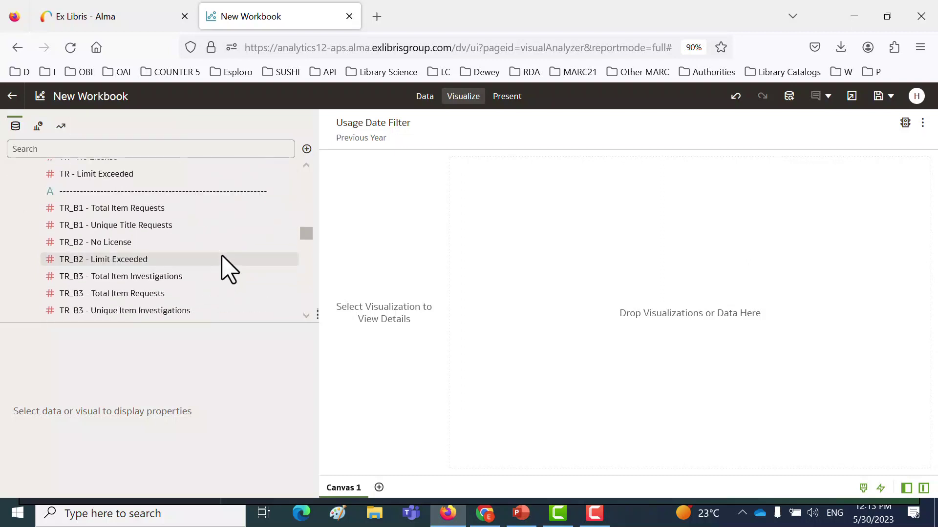
drag(143, 216, 576, 269)
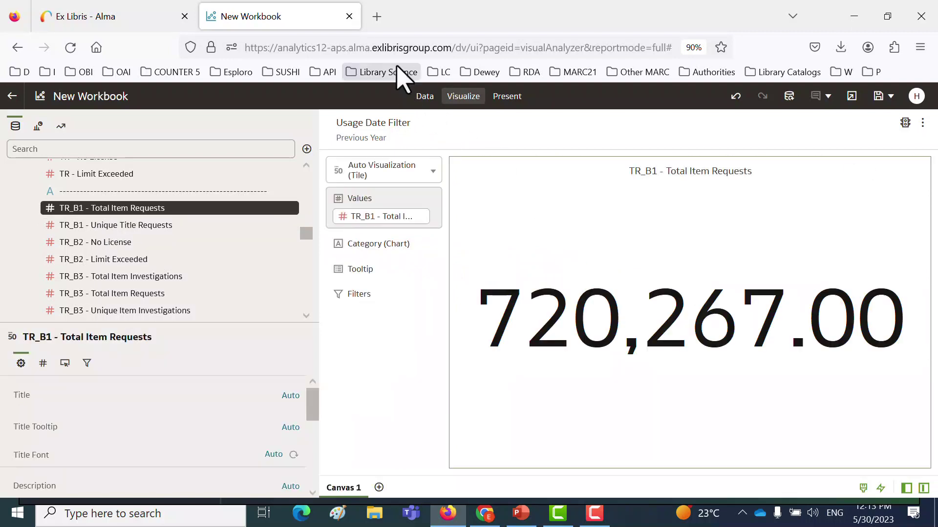
Step: Look up the TR_B1 report and its Total_Item_Requests metric in the COUNTER Title Reports documentation, and return to the workbook
click(377, 18)
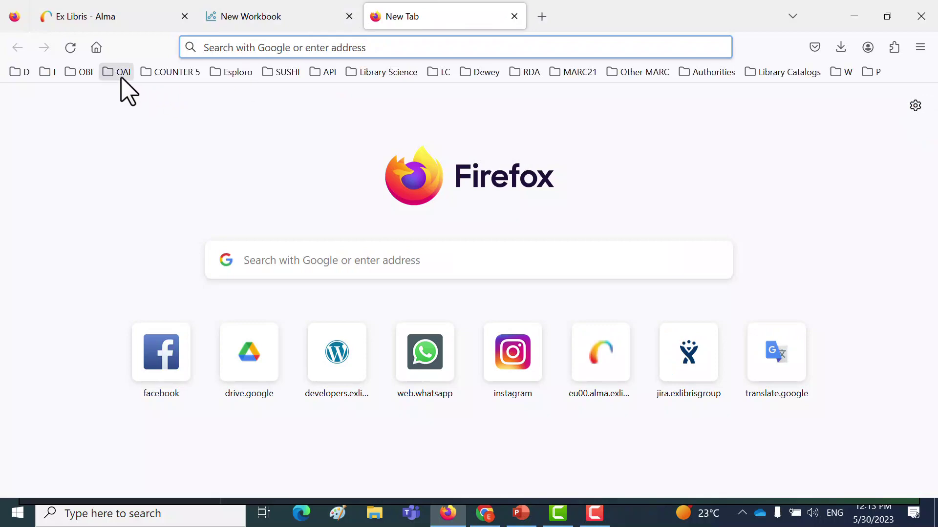
click(155, 73)
click(171, 103)
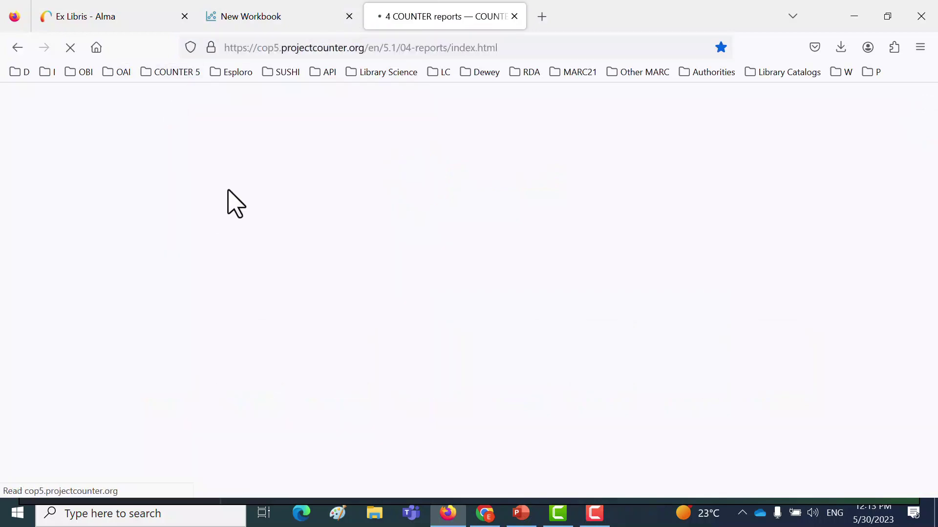
click(316, 246)
scroll(383, 296, down, 5)
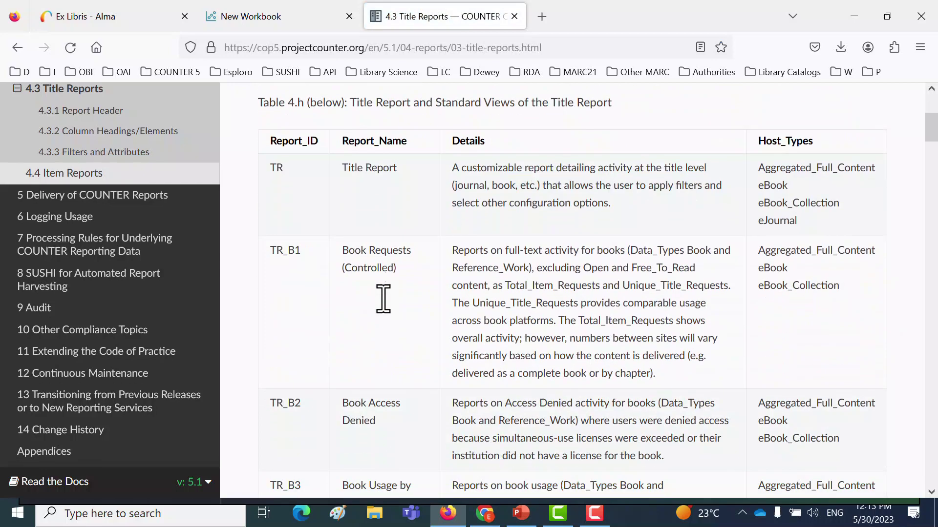
double_click(280, 252)
drag(509, 286, 586, 287)
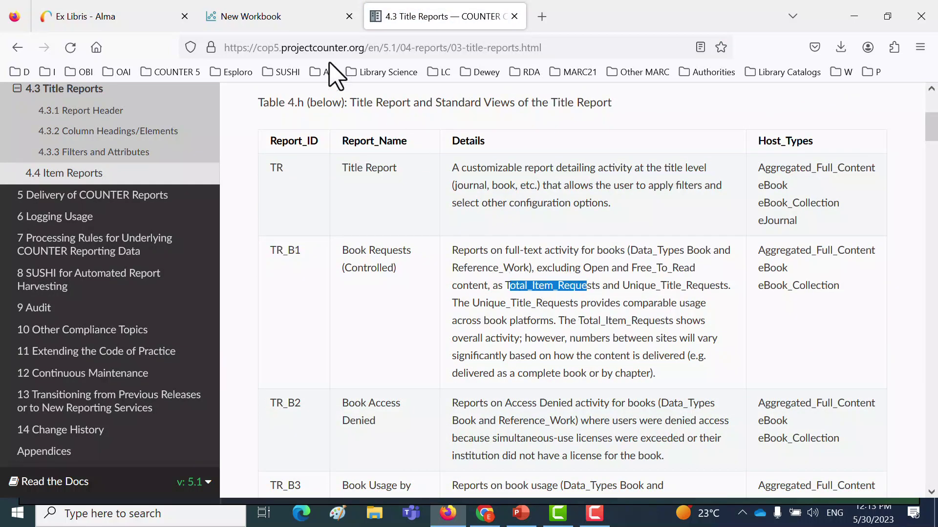
click(281, 30)
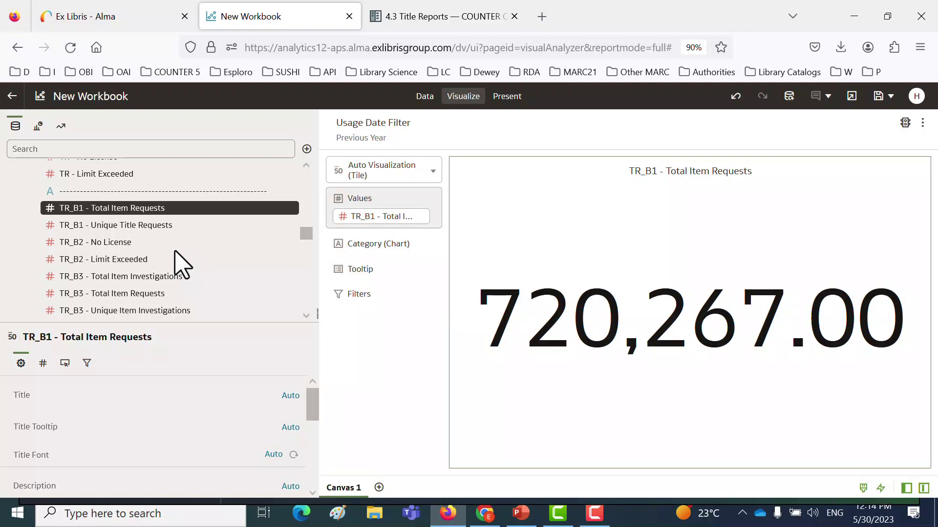
Step: Change the TR_B1 - Total Item Requests visualization from a tile to a table
scroll(175, 252, down, 10)
scroll(178, 266, down, 5)
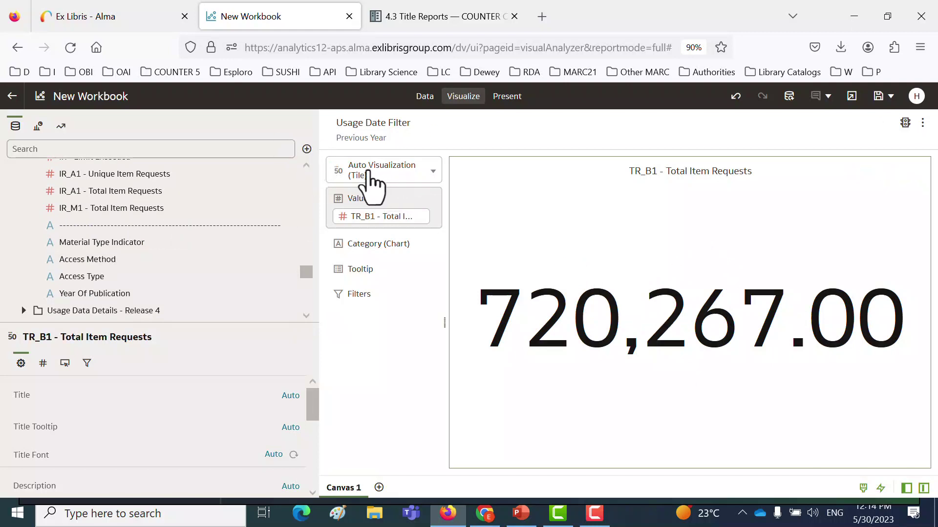
click(376, 177)
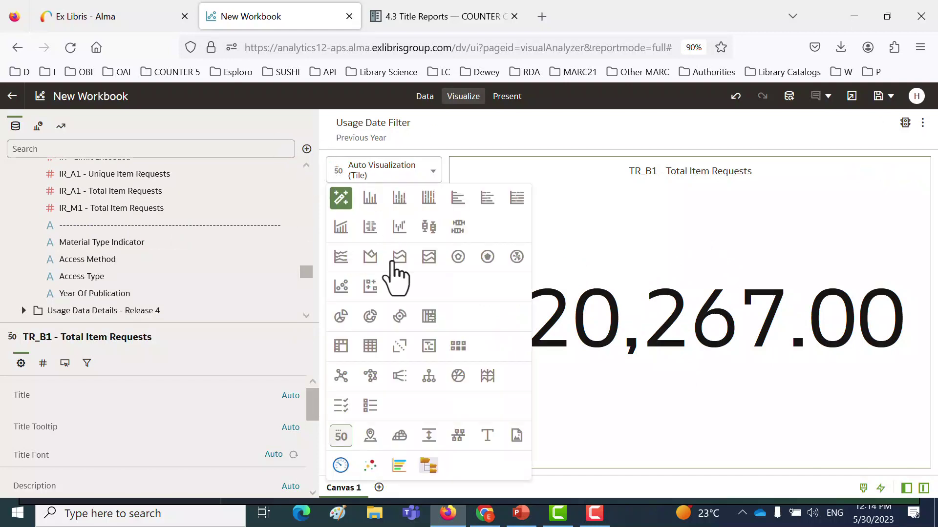
click(367, 349)
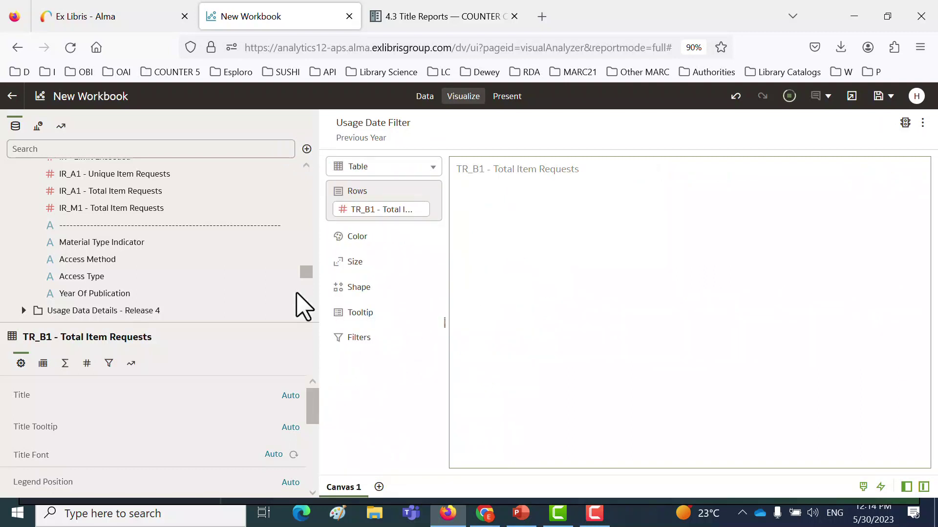
Step: Add Platform from the Platform folder as the table's first column and look through the listed platforms
scroll(193, 263, down, 3)
scroll(193, 262, down, 15)
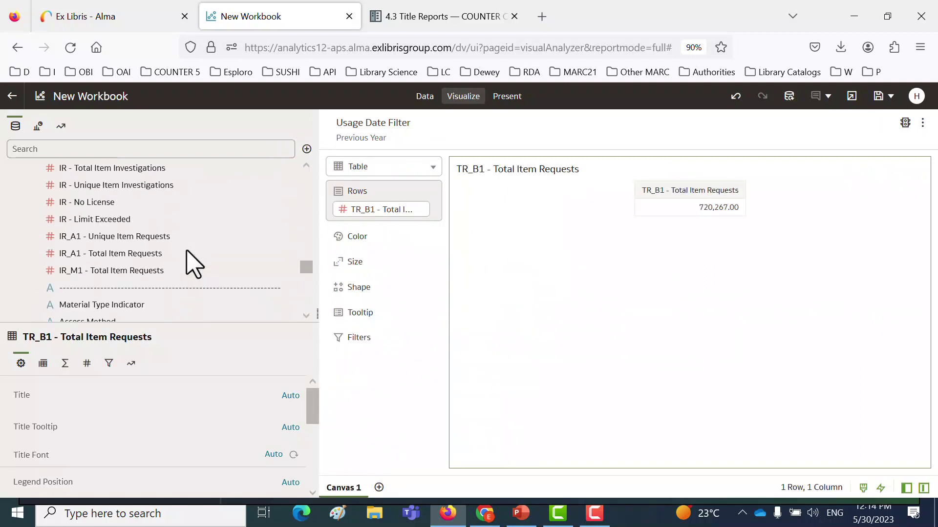
scroll(193, 262, up, 15)
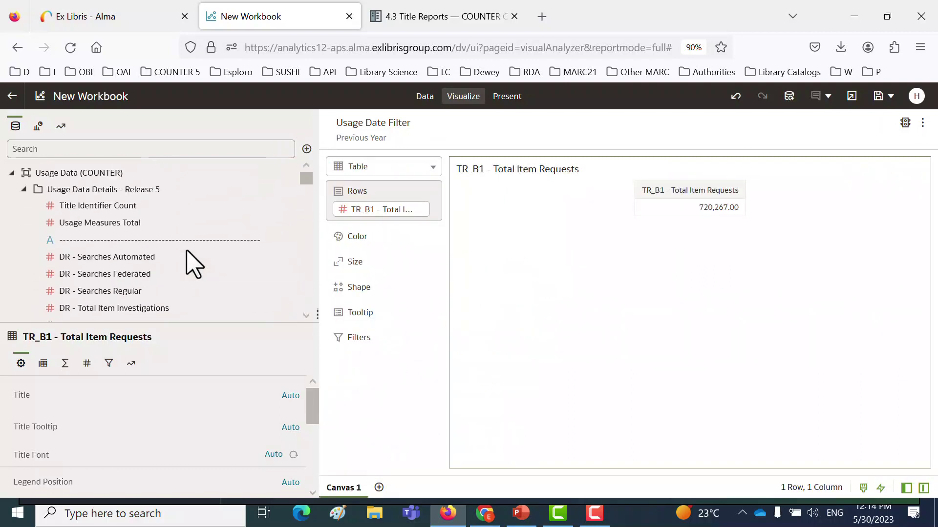
click(24, 189)
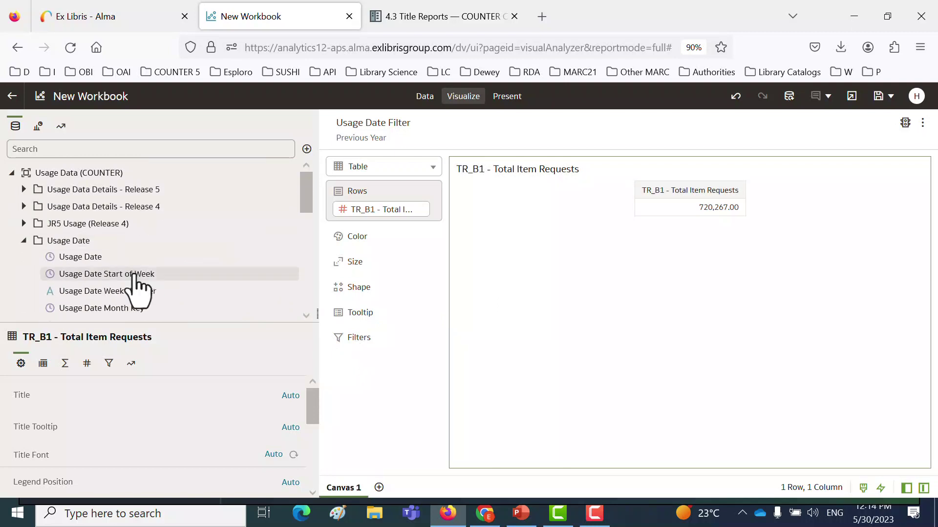
click(24, 241)
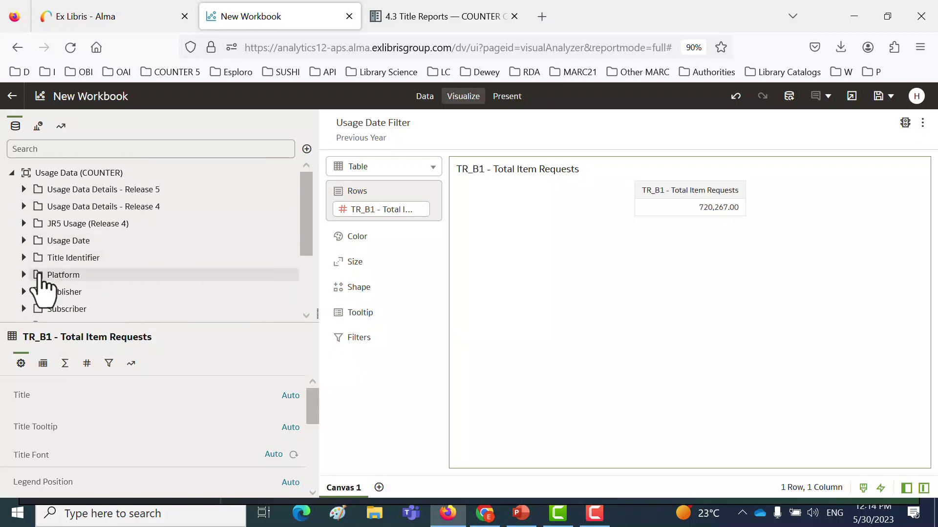
click(23, 275)
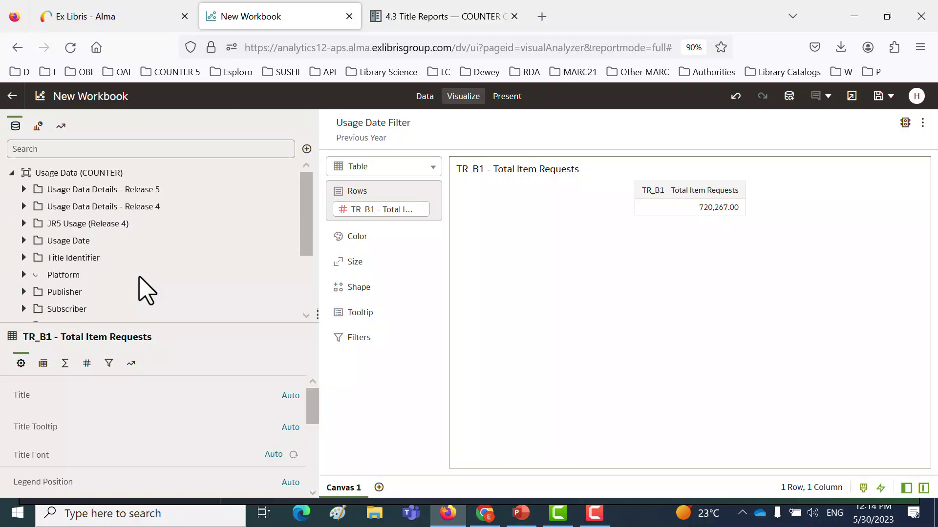
scroll(144, 291, down, 3)
drag(73, 218, 605, 223)
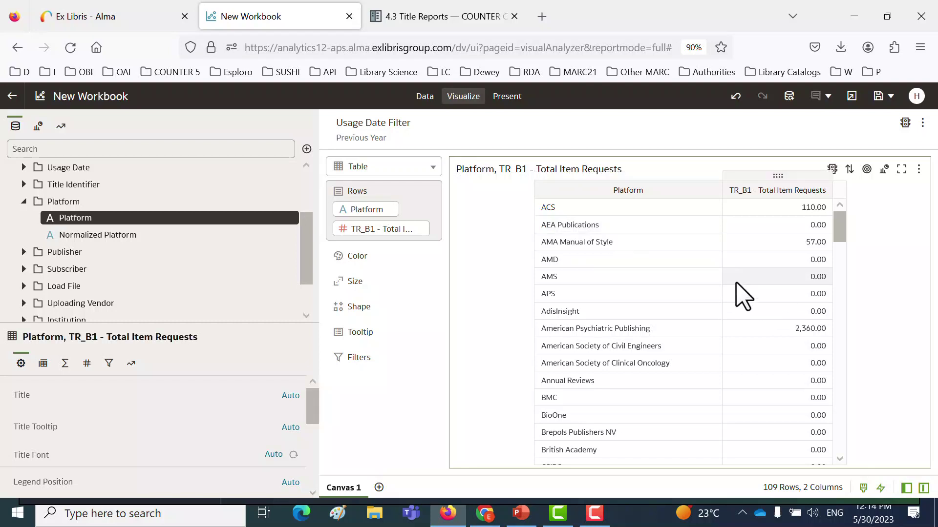
scroll(770, 315, down, 10)
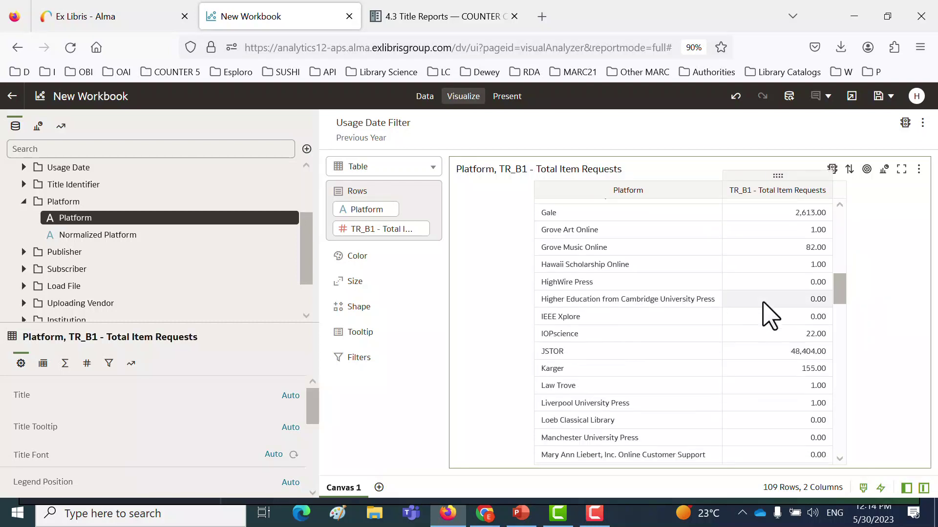
scroll(764, 310, up, 10)
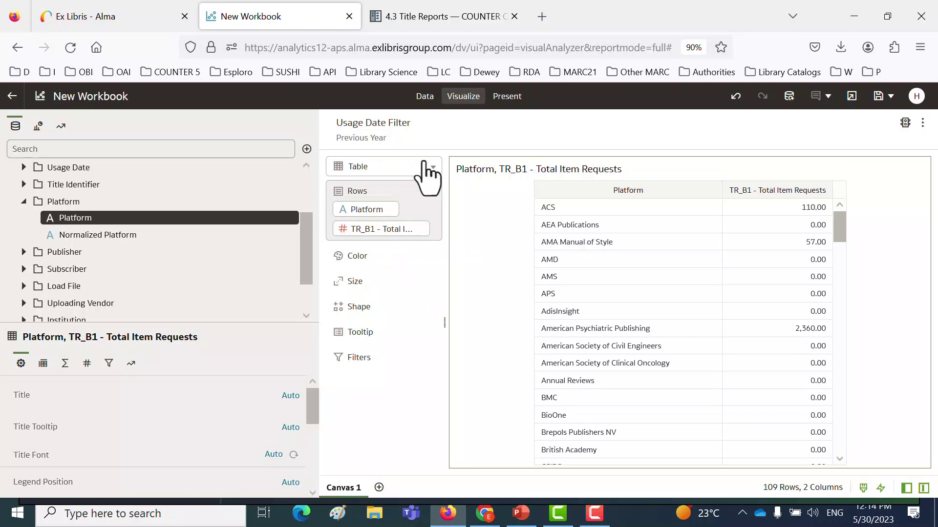
Step: Filter the workbook to TR_B1 - Total Item Requests starting at 1000 and sort the table by that measure in descending order
drag(390, 232, 472, 147)
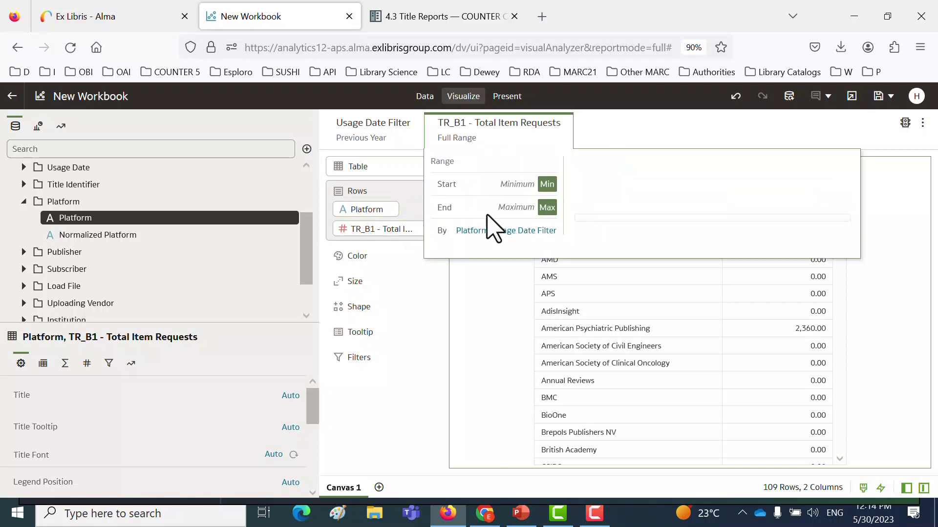
click(518, 184)
text(1000)
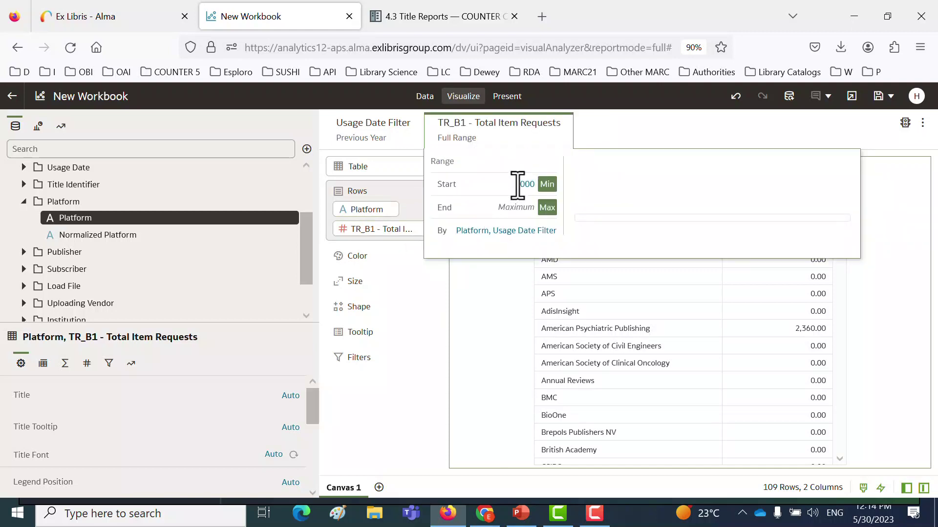
click(670, 128)
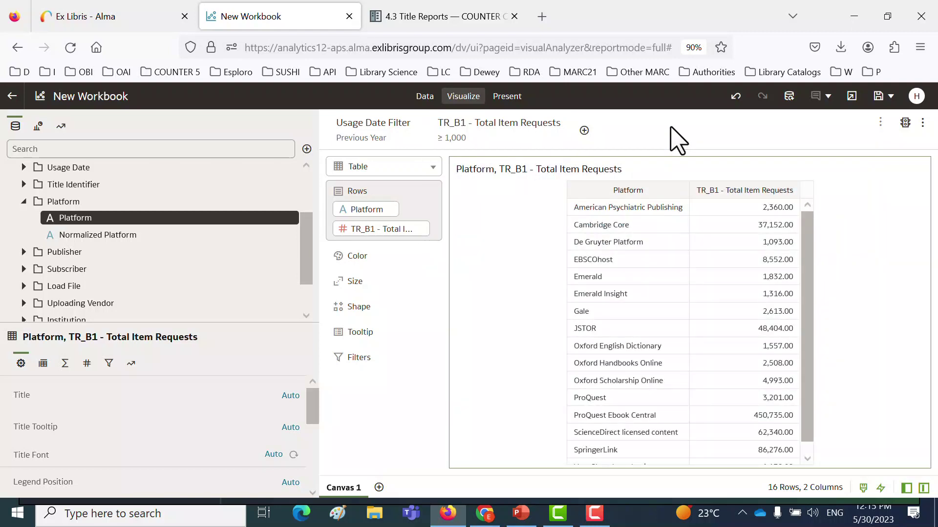
click(794, 192)
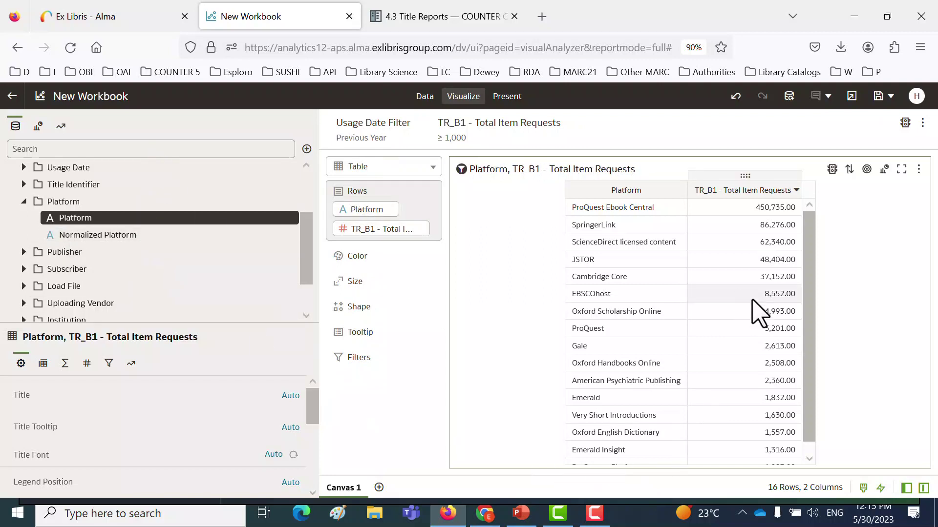
Step: Hide the data and grammar panels and duplicate the table visualization
click(924, 489)
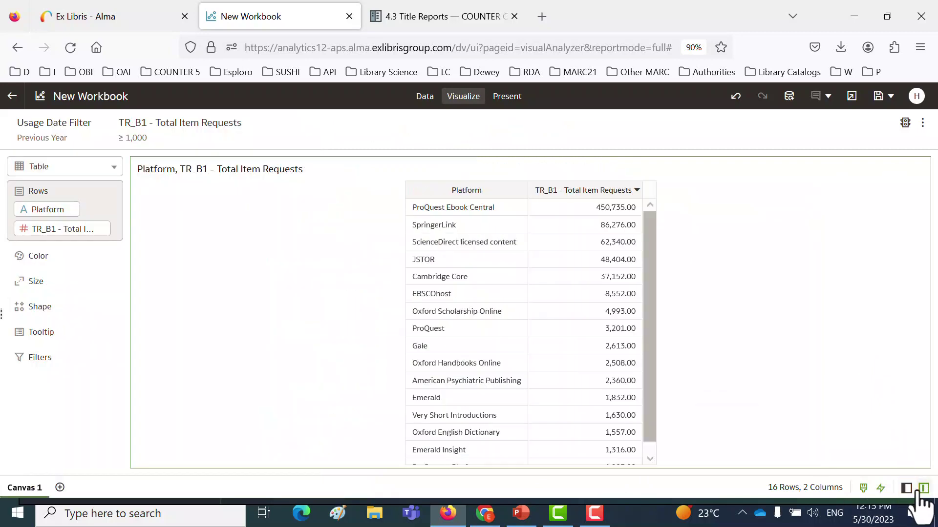
click(923, 488)
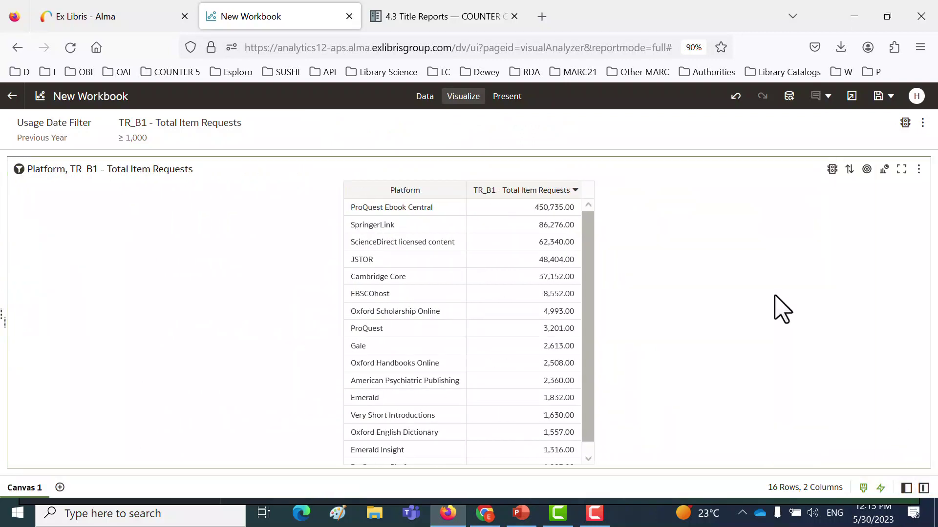
right_click(797, 208)
mouse_move(830, 322)
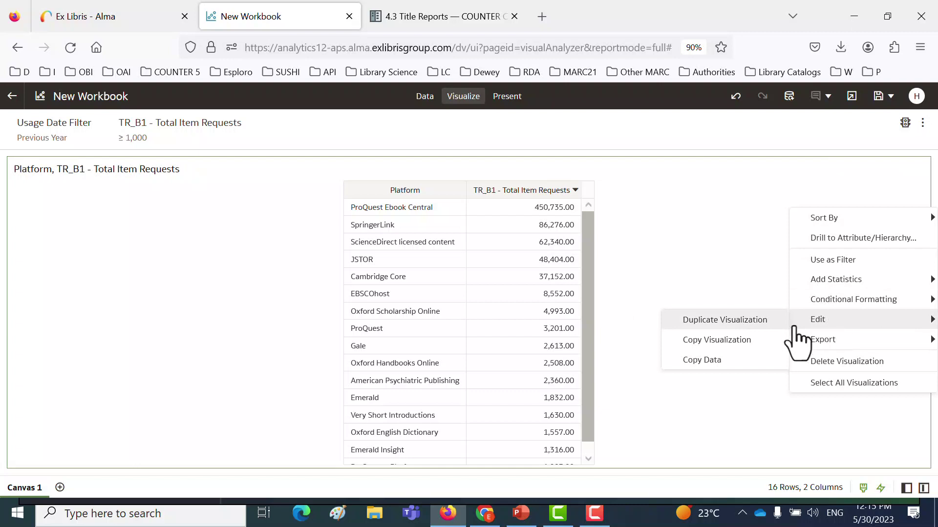
click(724, 320)
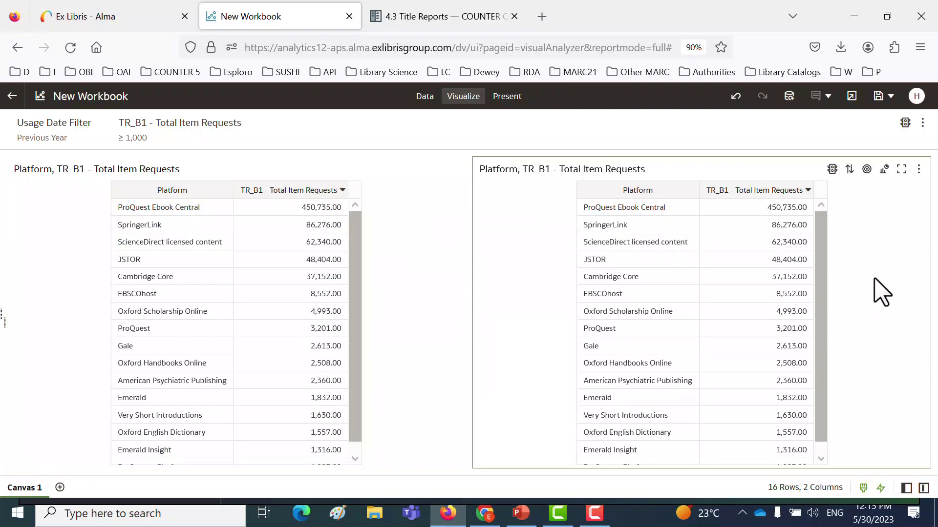
Step: Change the duplicated table to a horizontal bar chart and sort its bars by TR_B1 - Total Item Requests from high to low
click(884, 170)
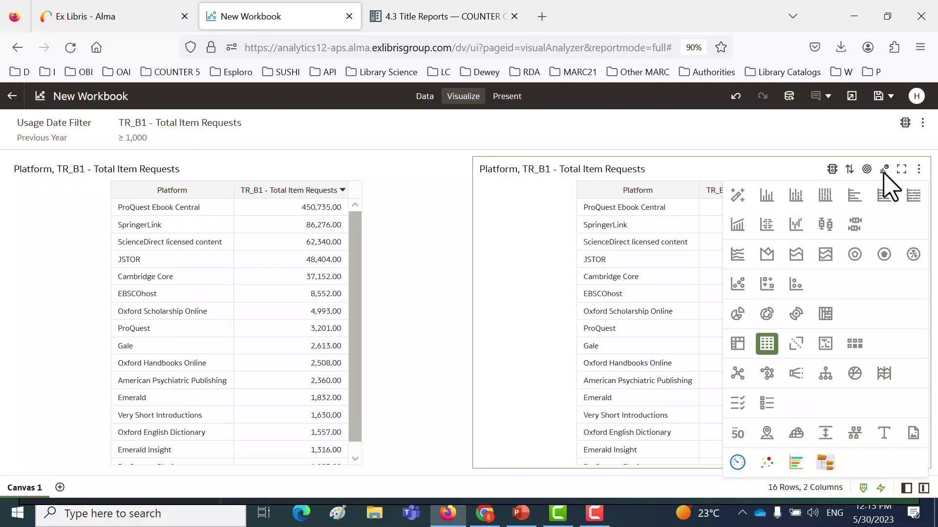
click(854, 198)
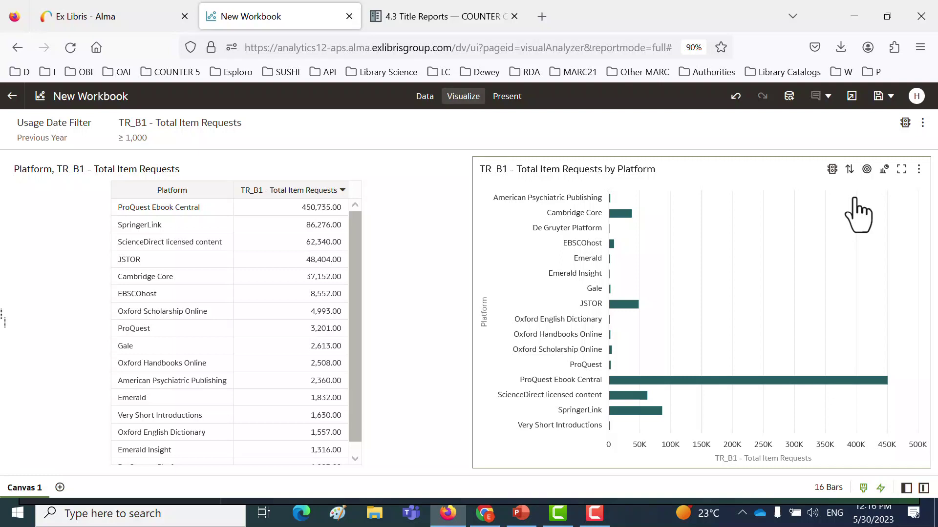
right_click(769, 231)
mouse_move(780, 243)
mouse_move(734, 245)
click(795, 262)
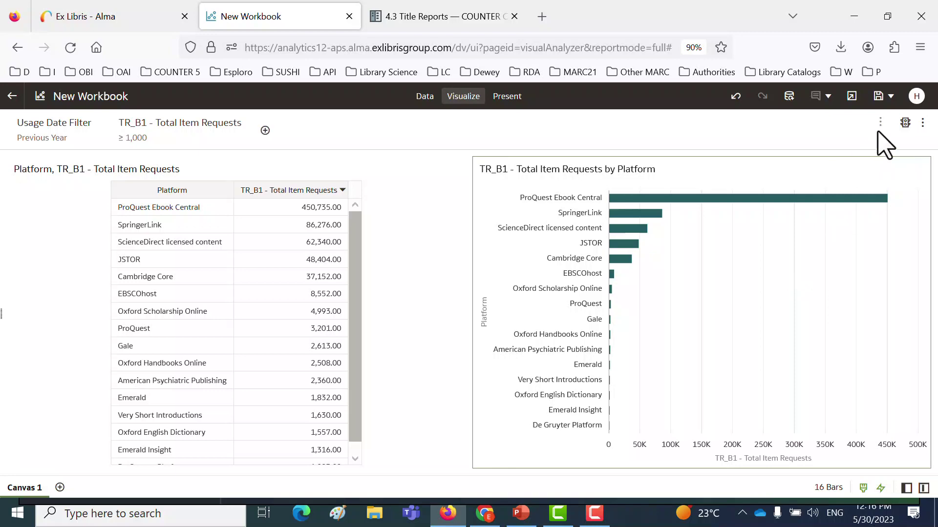
Step: Save the workbook in My Folders under the name "List Box Example Using TR_B1"
click(878, 97)
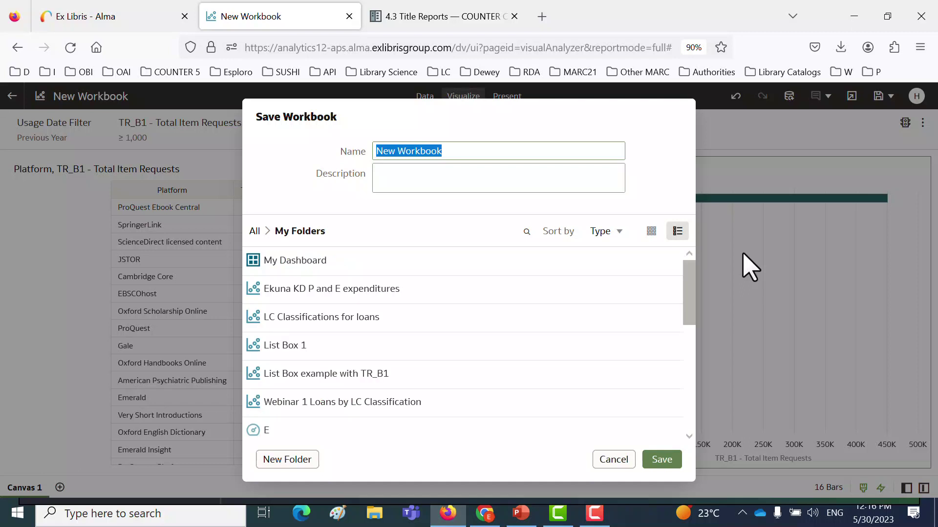
text(List Bo)
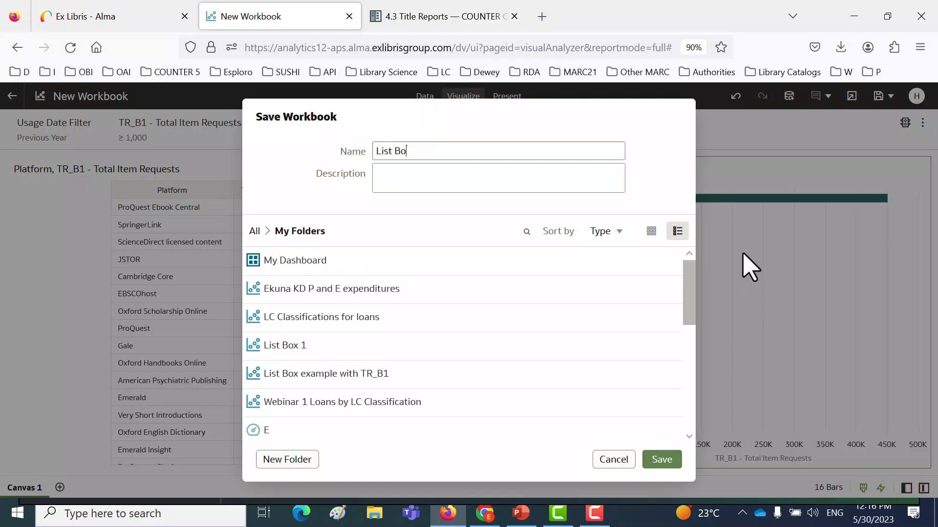
text(x Exampole Using TR_B1)
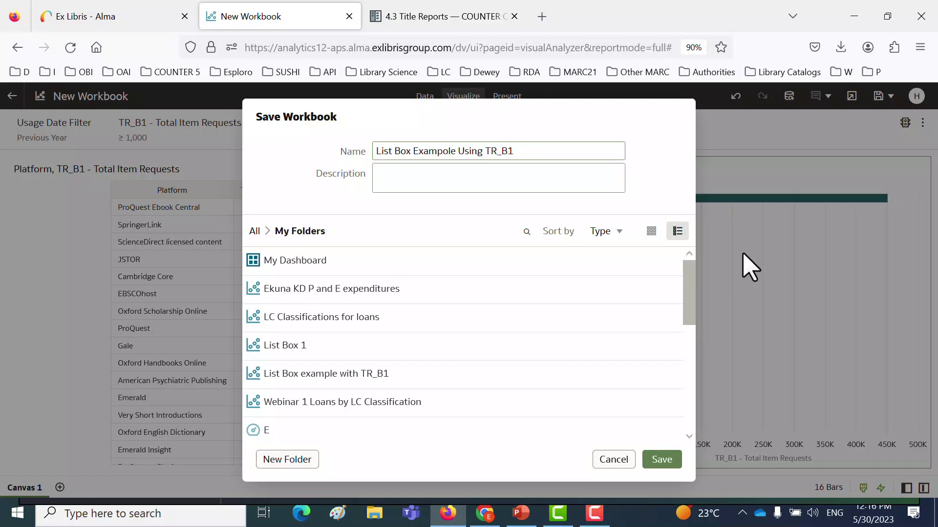
click(449, 150)
key(BackSpace)
key(Return)
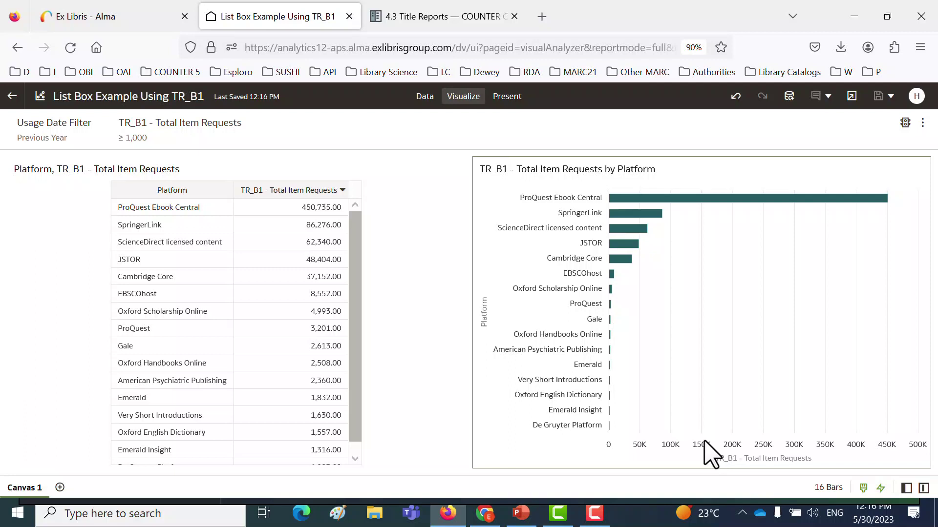
Step: Show the data panel again and add a List Box filter visualization across the canvas above the table and bar chart
click(906, 488)
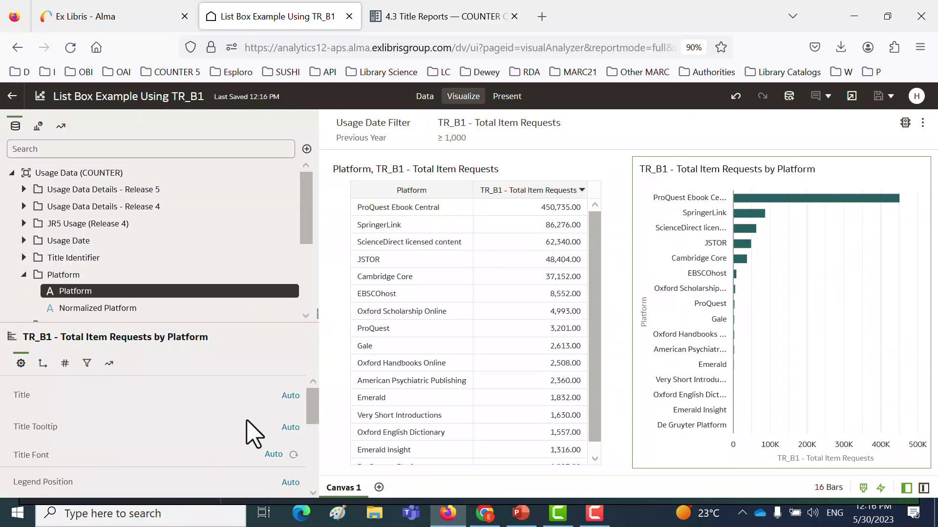
click(39, 127)
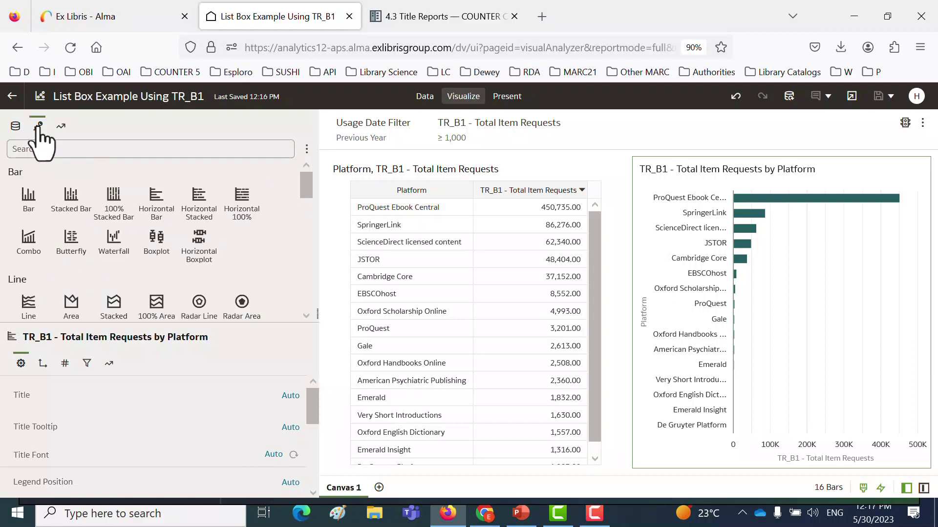
scroll(53, 220, down, 10)
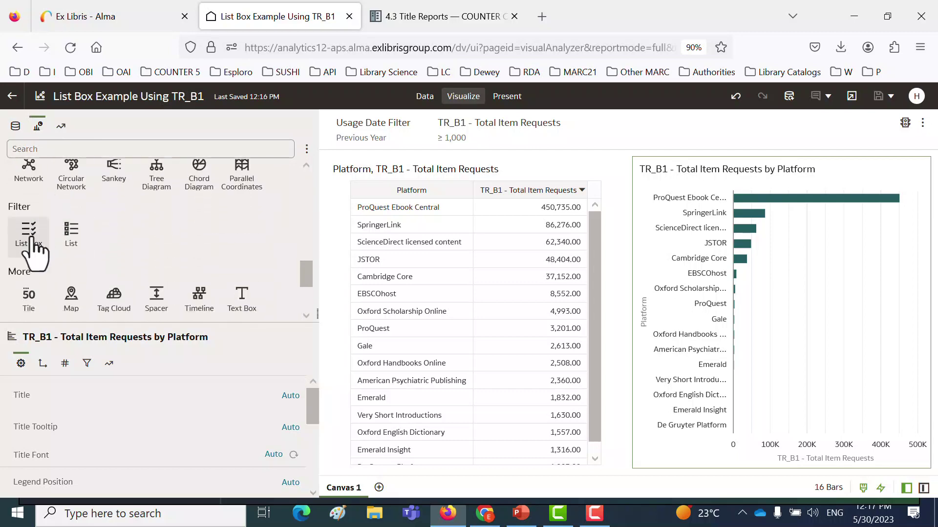
drag(31, 239, 550, 155)
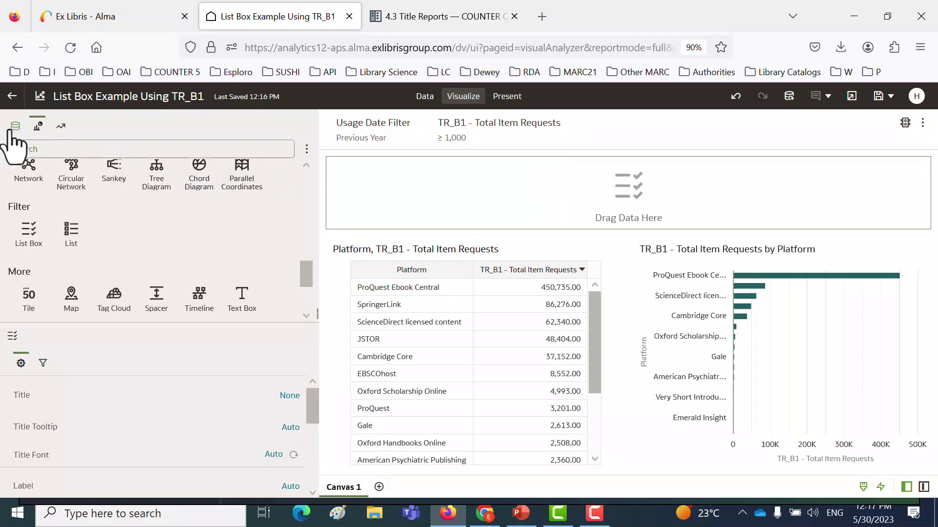
Step: Add Platform from the Platform folder to the empty list box and hide the data panel
text(a)
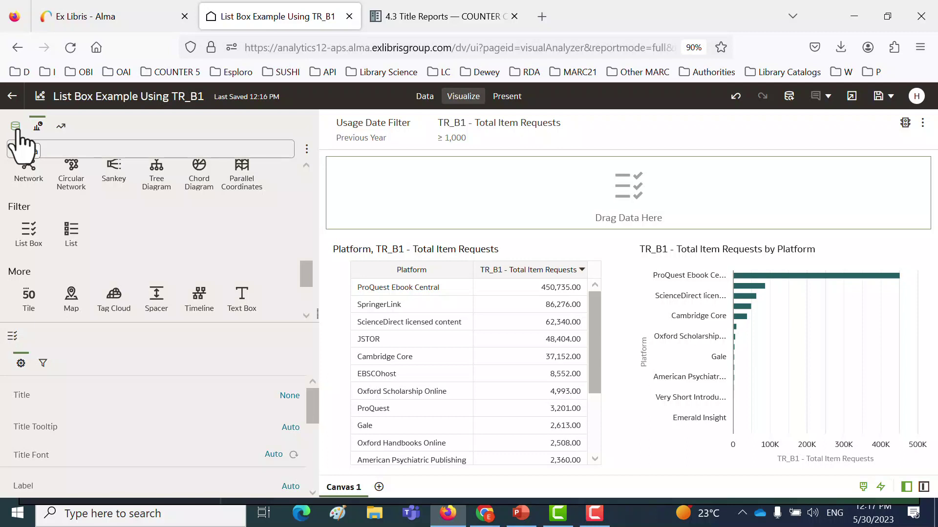
click(16, 128)
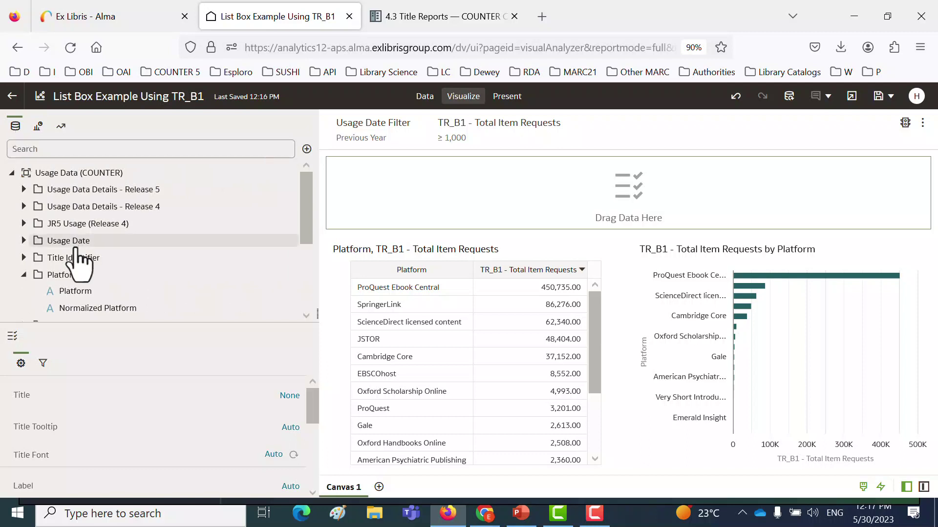
drag(73, 293, 595, 192)
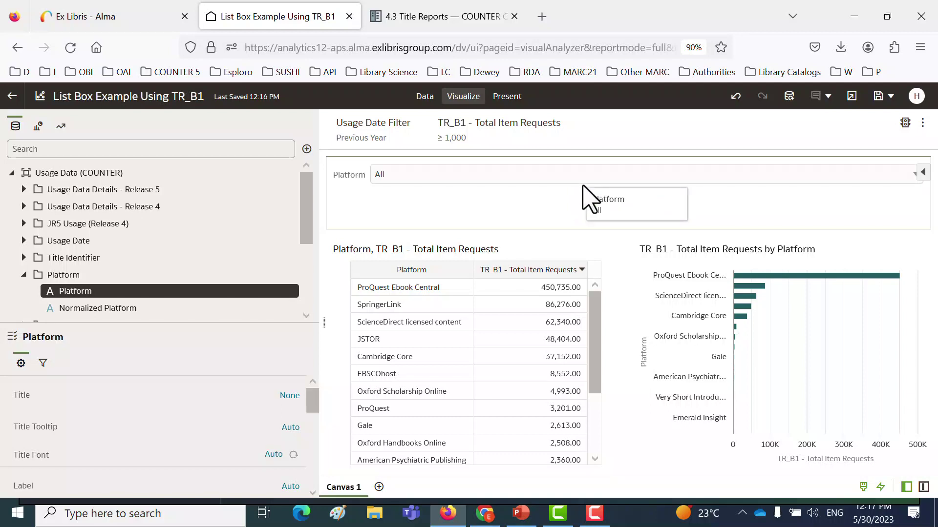
click(906, 489)
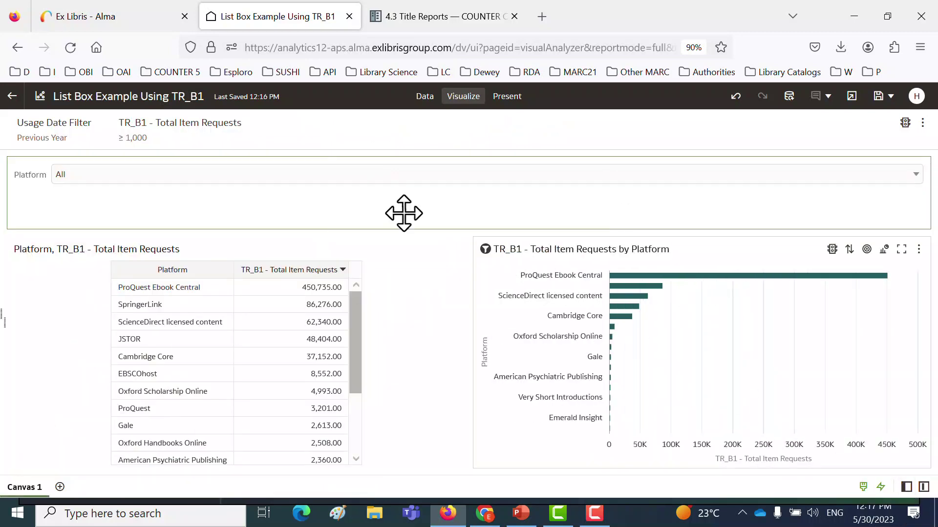
Step: Limit the Platform list box to EBSCOhost, Oxford English Dictionary, Oxford Handbooks Online, Oxford Scholarship Online and ProQuest, and save the workbook
mouse_move(199, 145)
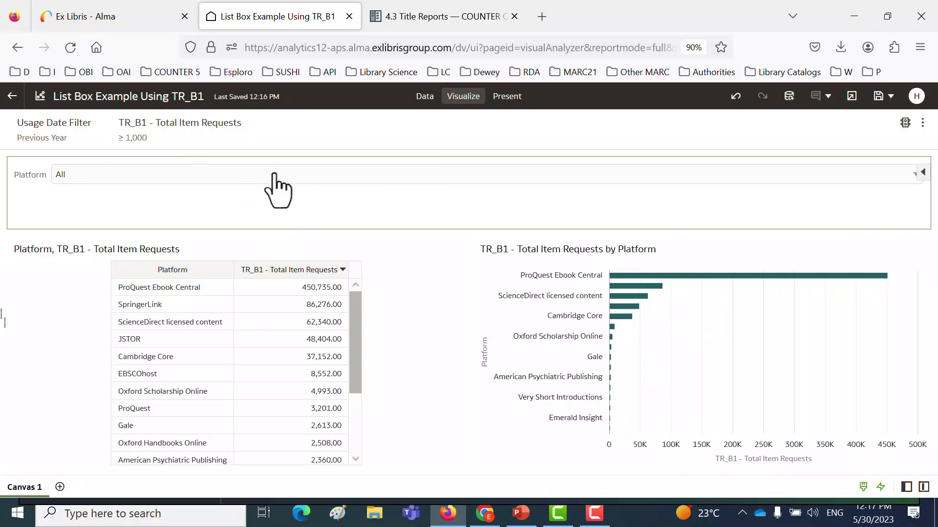
click(277, 190)
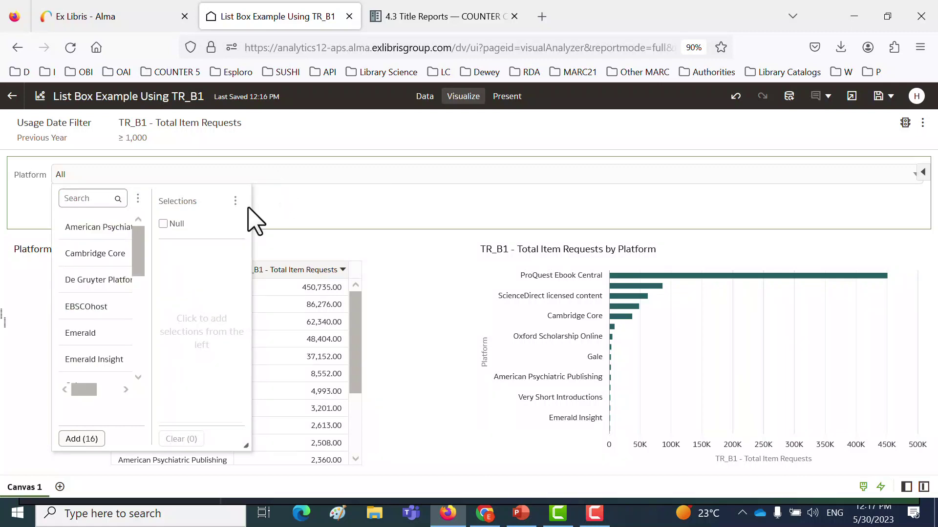
click(101, 307)
scroll(100, 312, down, 3)
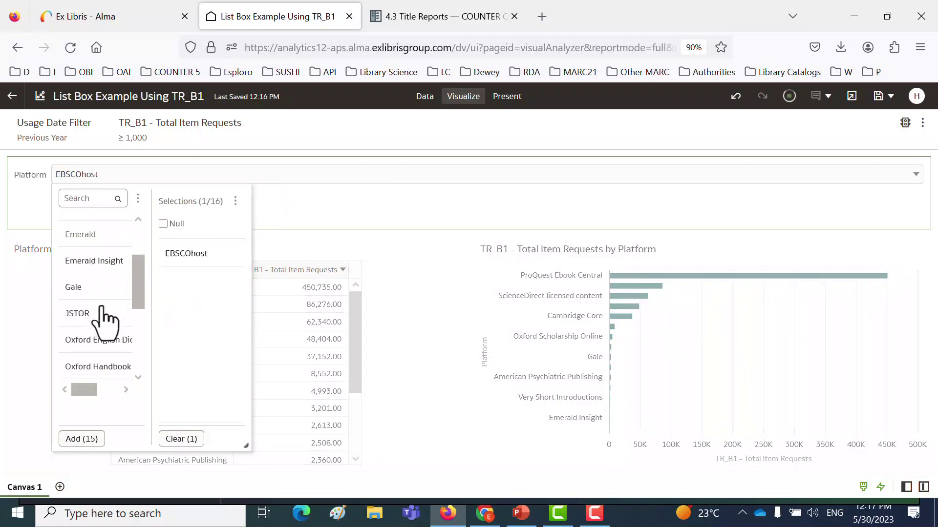
click(99, 338)
click(98, 340)
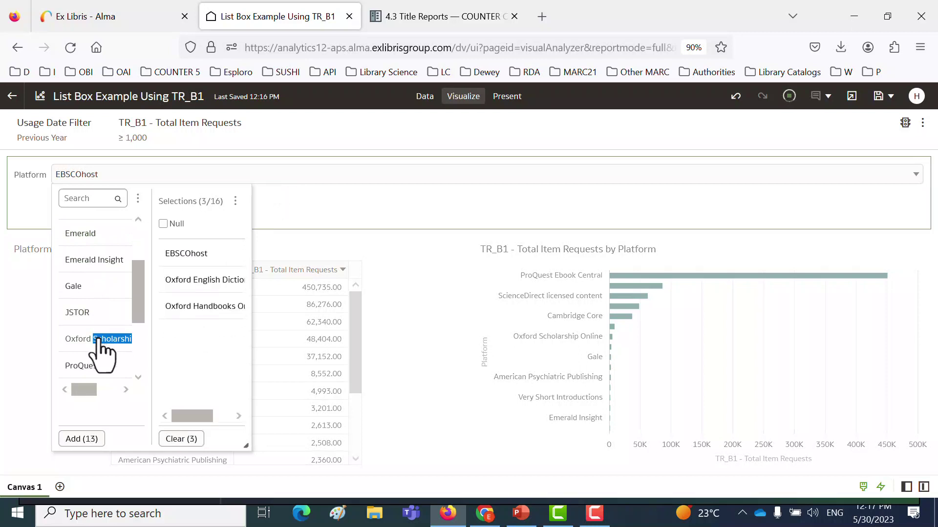
click(98, 340)
click(99, 339)
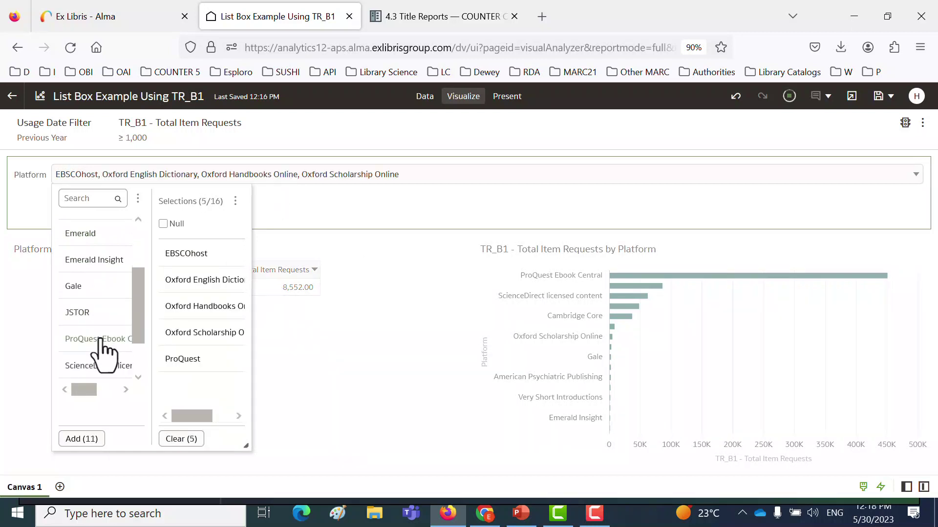
click(520, 208)
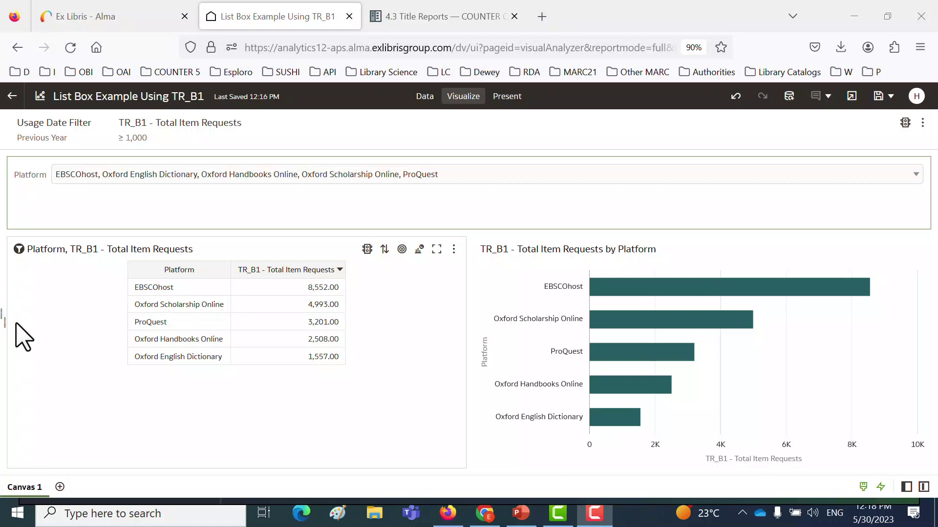
click(878, 97)
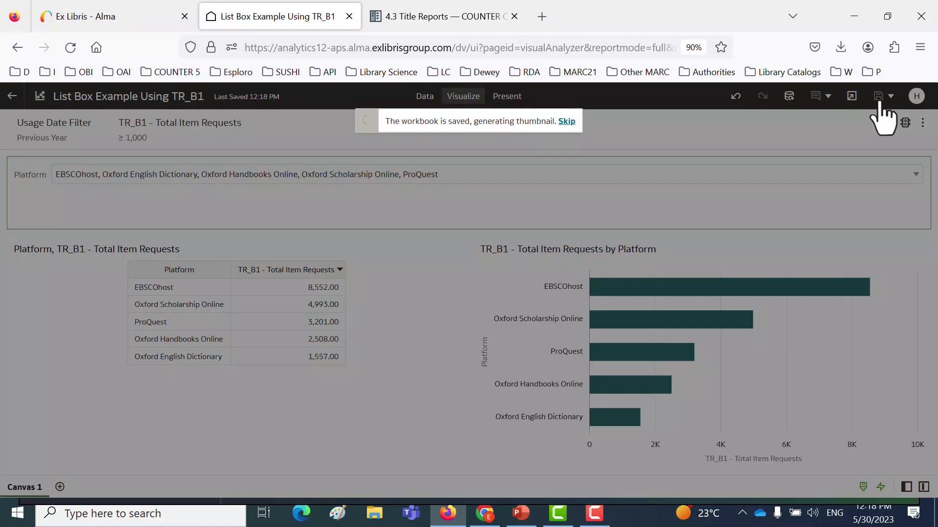
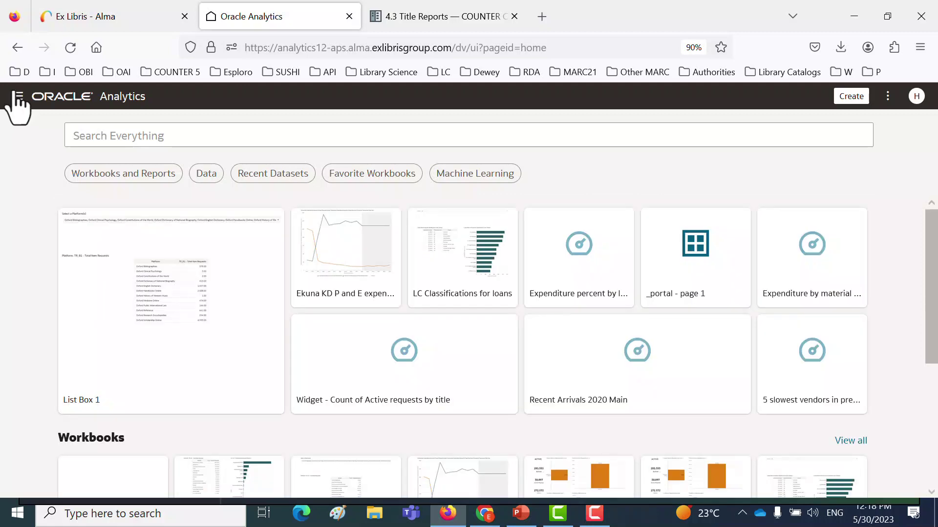
Step: Close the Oracle Analytics page and reopen Data Visualization from Alma
click(349, 16)
click(152, 15)
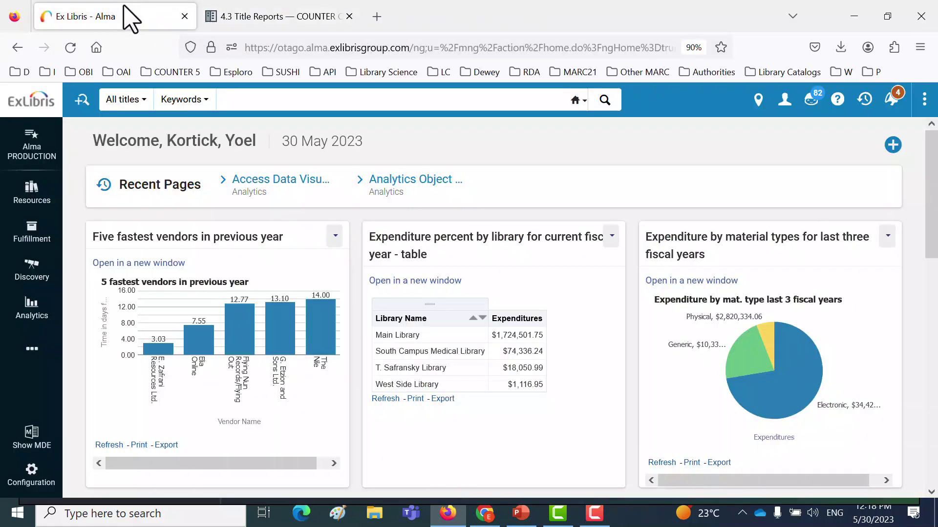
click(32, 315)
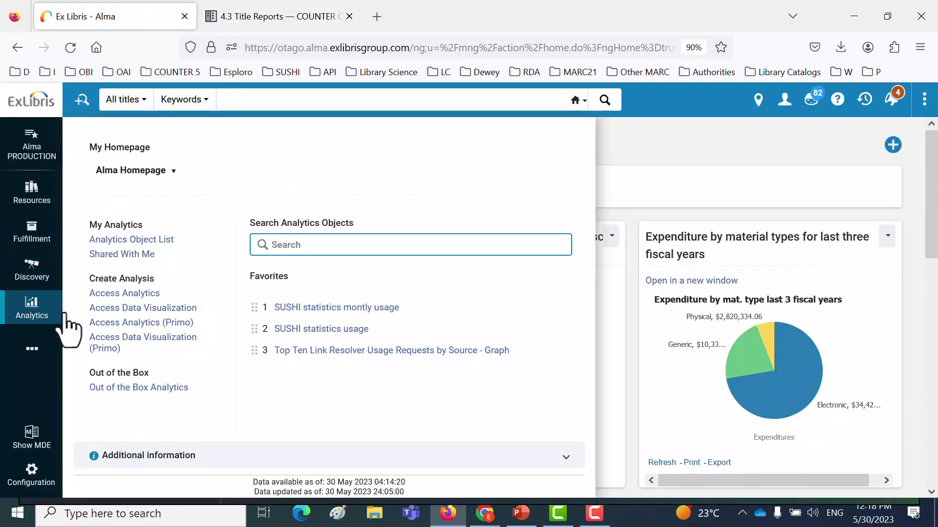
click(119, 309)
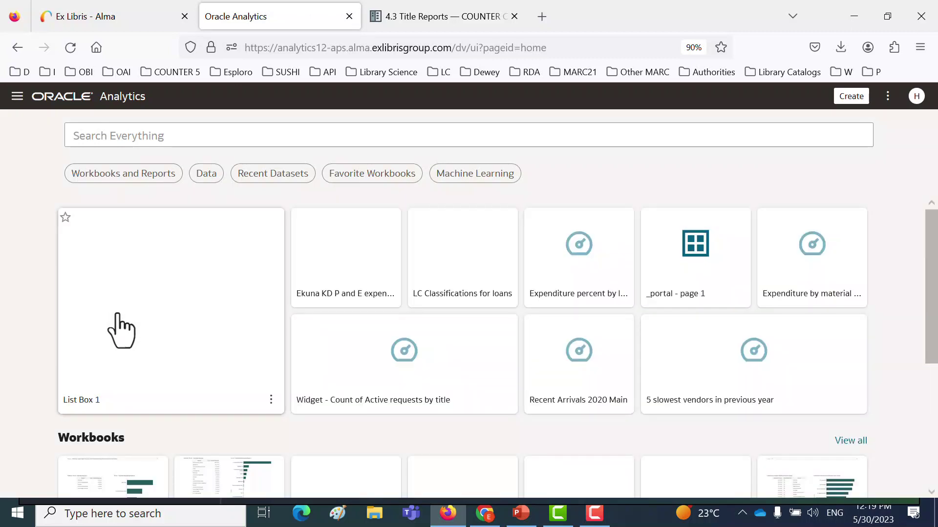
Step: Filter the home page to workbooks and reports and open the saved workbook "List Box Example Using TR_B1"
scroll(119, 328, down, 2)
scroll(119, 328, up, 2)
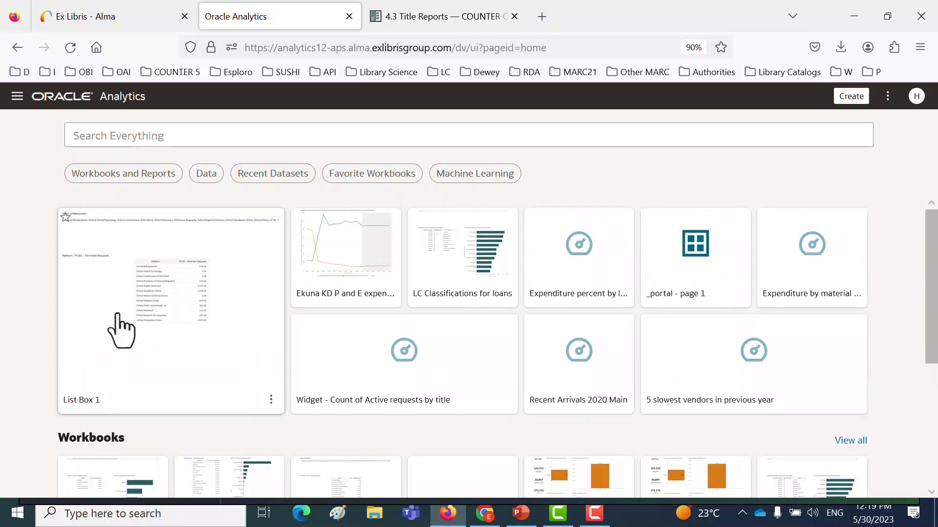
click(125, 177)
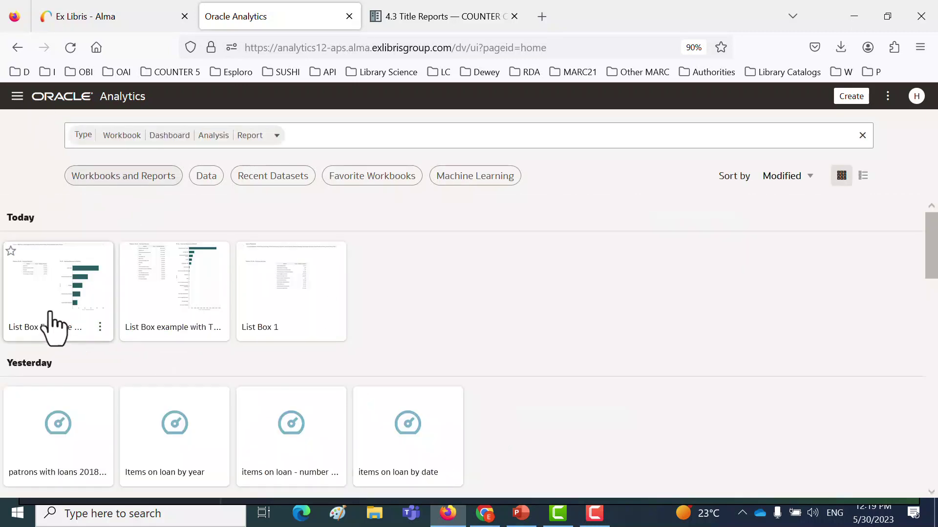
click(47, 309)
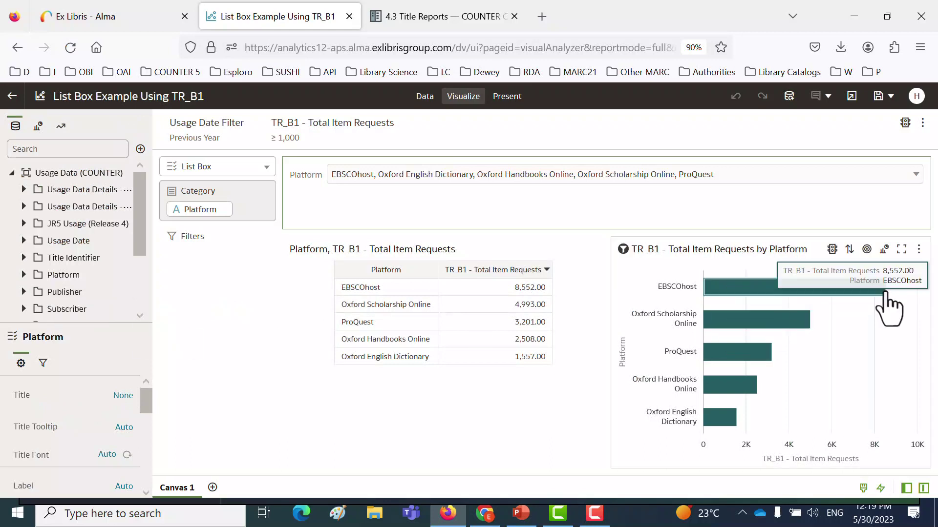
Step: Clear all selected platforms from the Platform list box
click(914, 175)
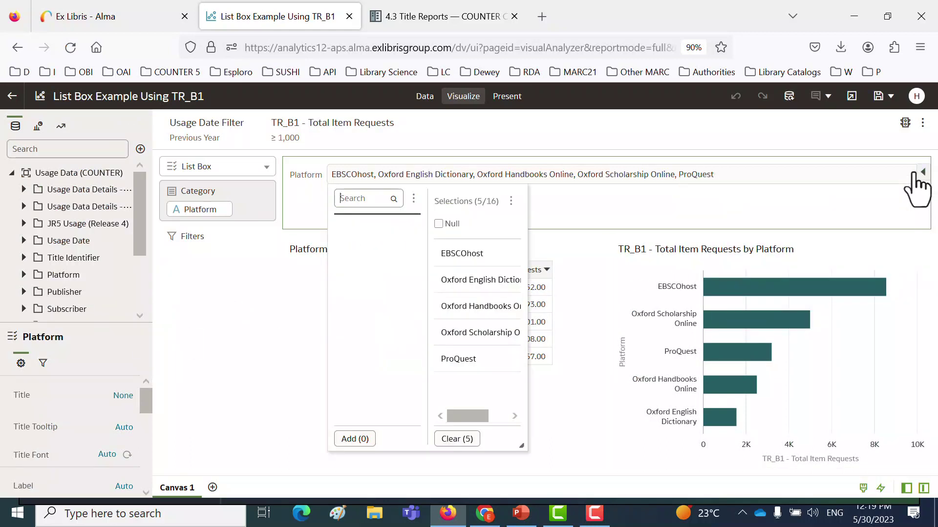
click(455, 439)
click(190, 315)
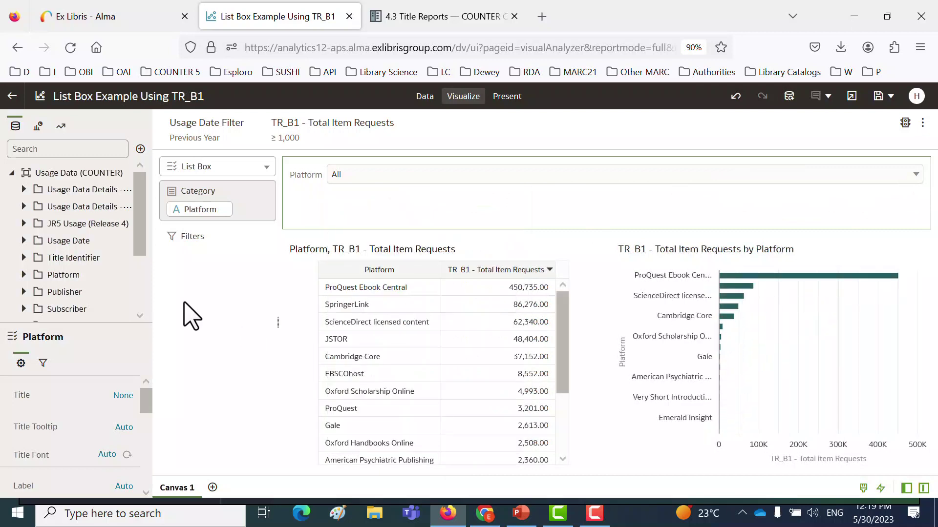
Step: Select Cambridge Core, De Gruyter Platform, ScienceDirect licensed content and SpringerLink in the Platform list box
click(913, 175)
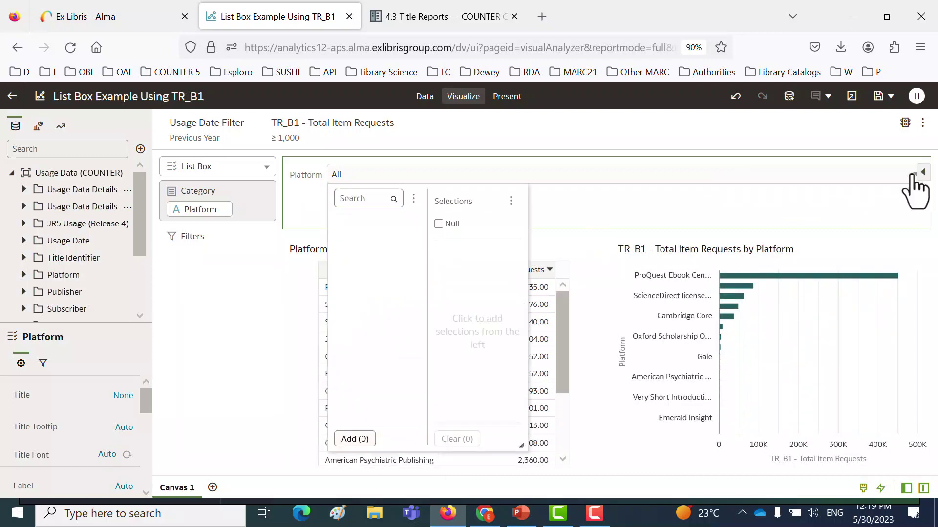
click(374, 275)
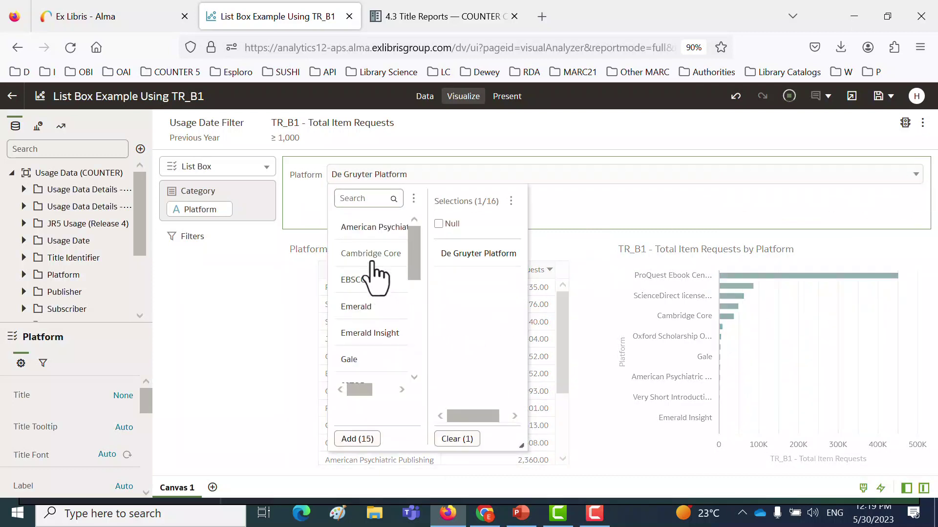
click(371, 261)
scroll(386, 341, down, 3)
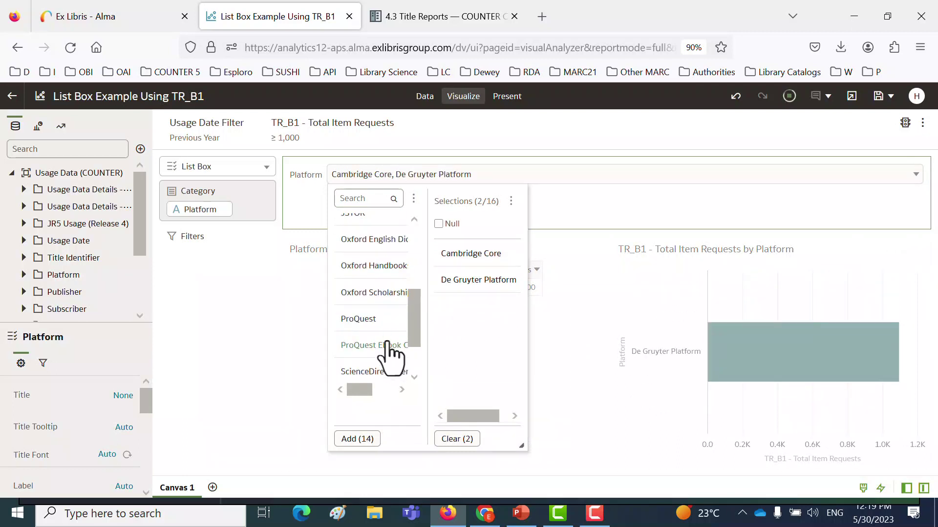
scroll(388, 344, down, 2)
click(386, 326)
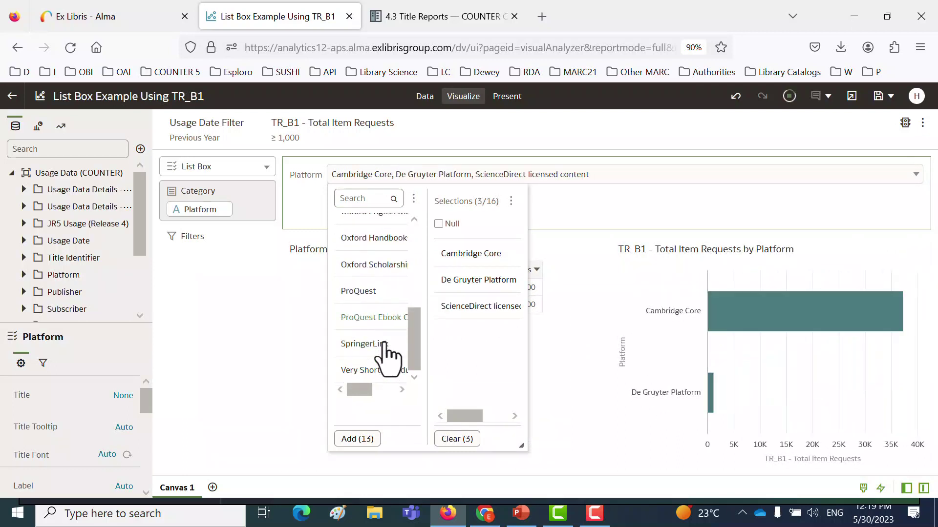
click(369, 345)
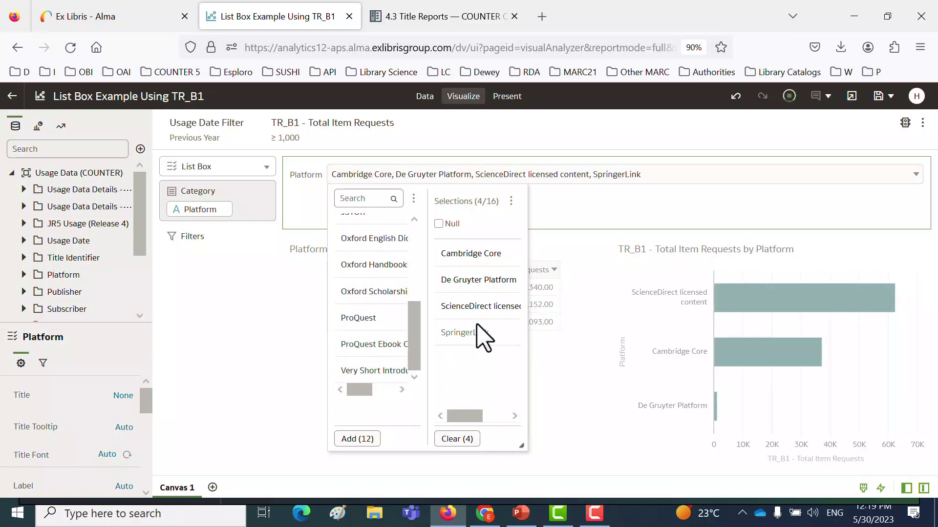
click(718, 214)
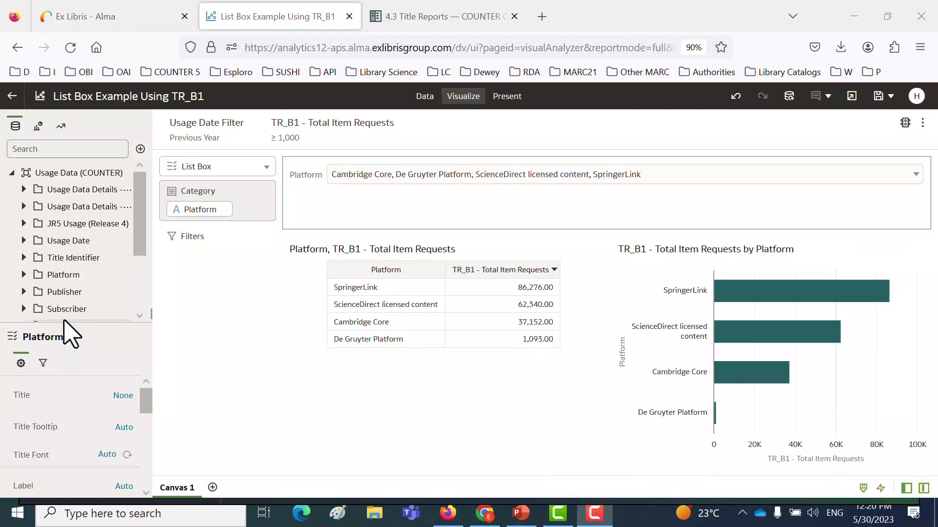
Step: Give the platform list box the custom title "Select a Platform(s)" and set its label to None
drag(66, 323, 78, 248)
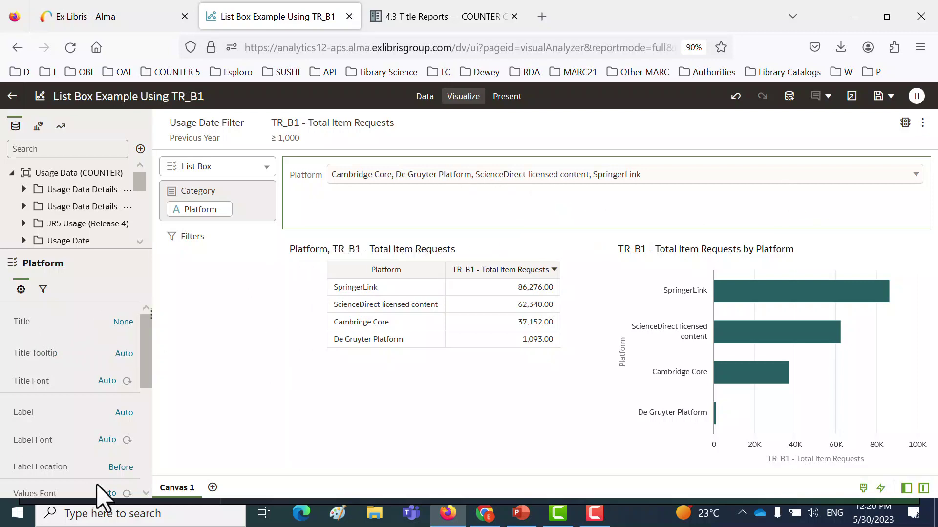
click(124, 323)
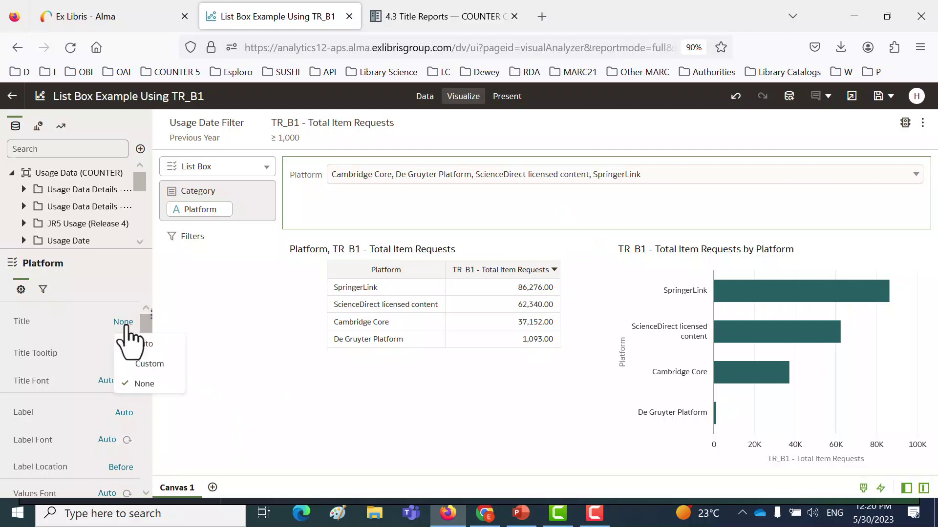
click(152, 364)
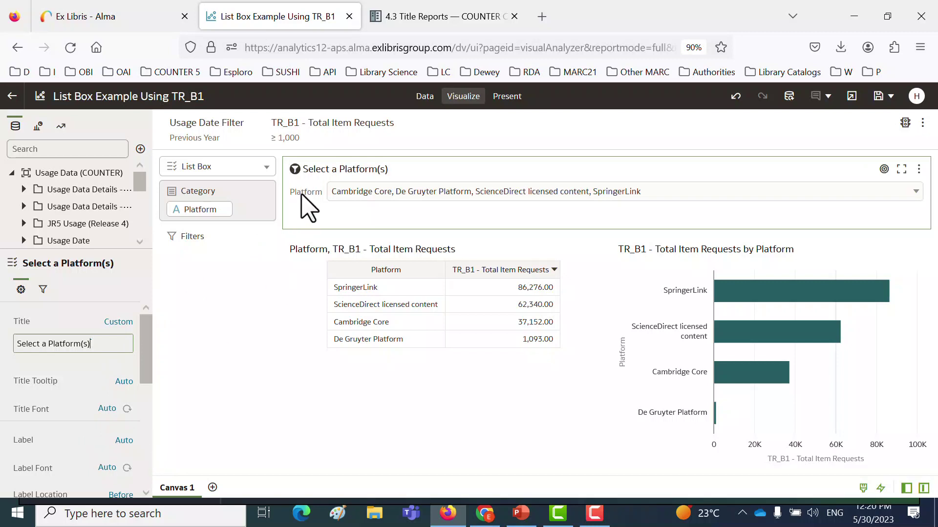
click(123, 442)
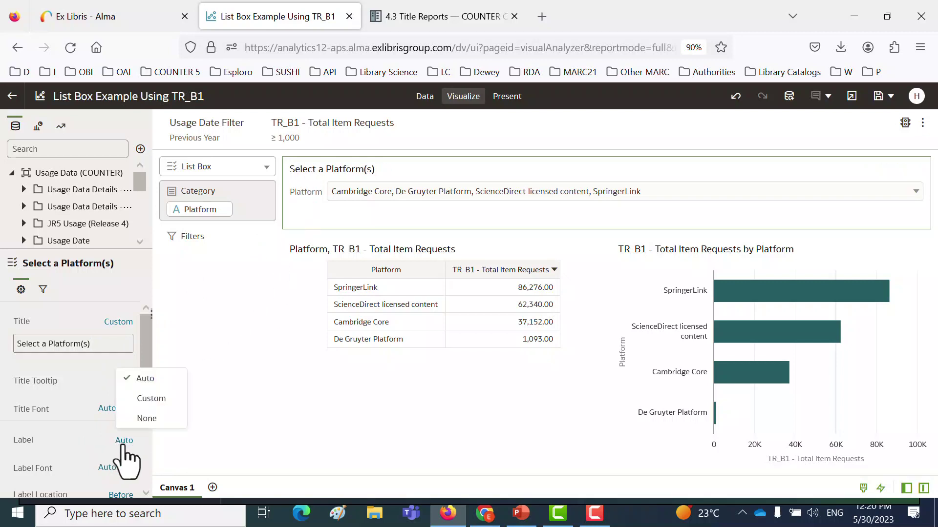
click(146, 418)
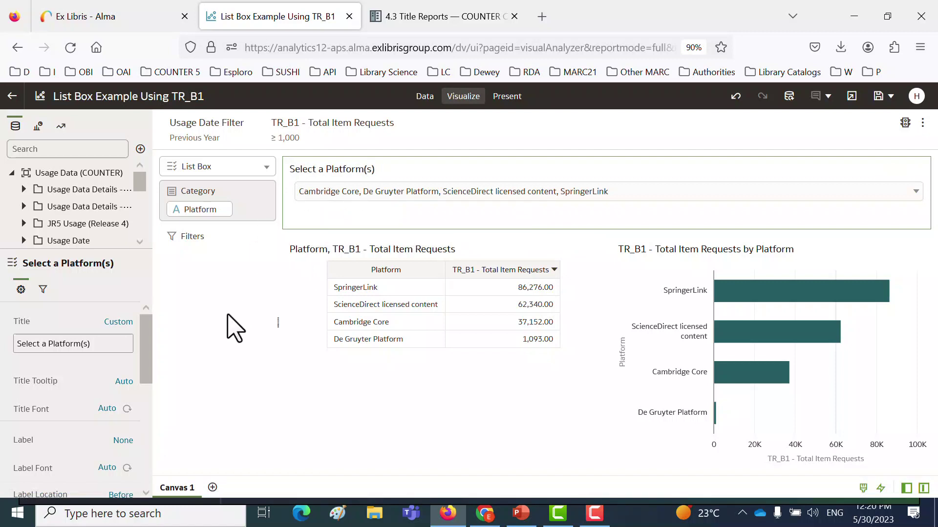
Step: Replace the platforms selected in the list box with De Gruyter Platform, EBSCOhost and Emerald
scroll(144, 425, down, 5)
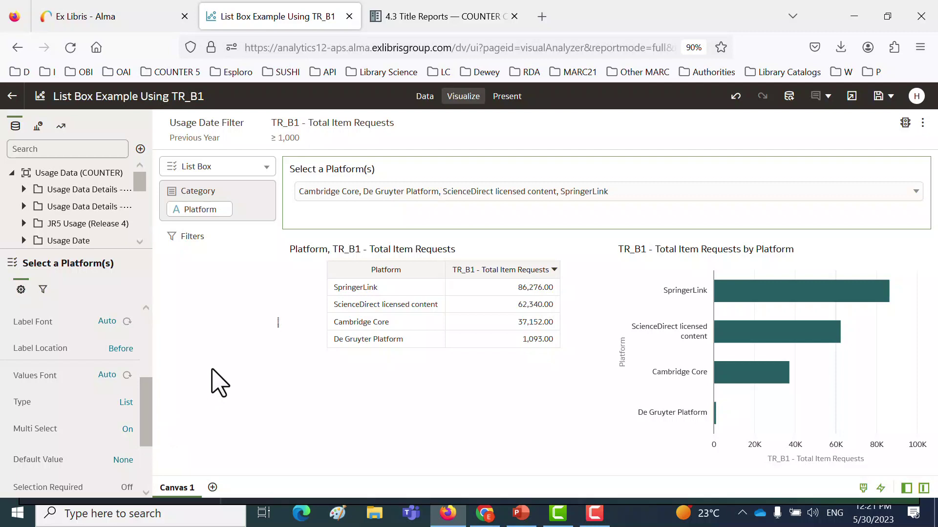
click(915, 193)
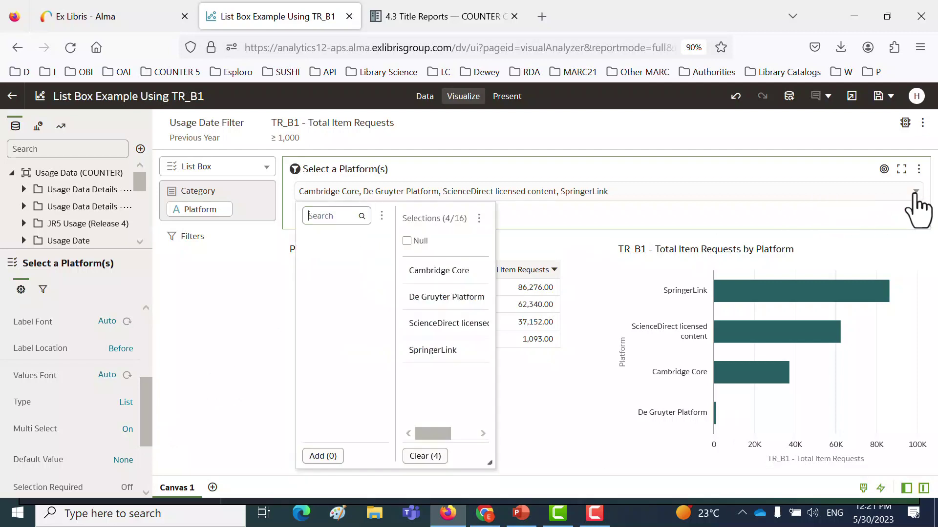
click(426, 457)
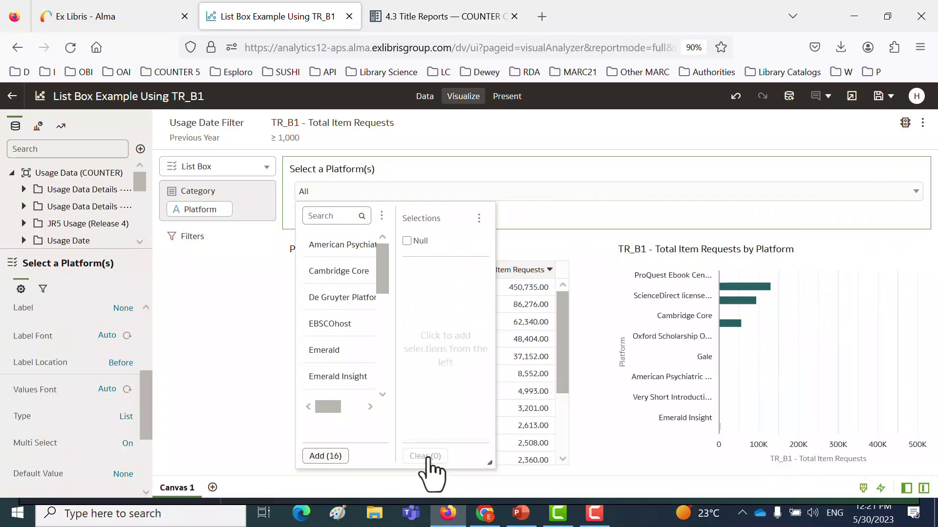
click(351, 298)
click(332, 298)
click(337, 298)
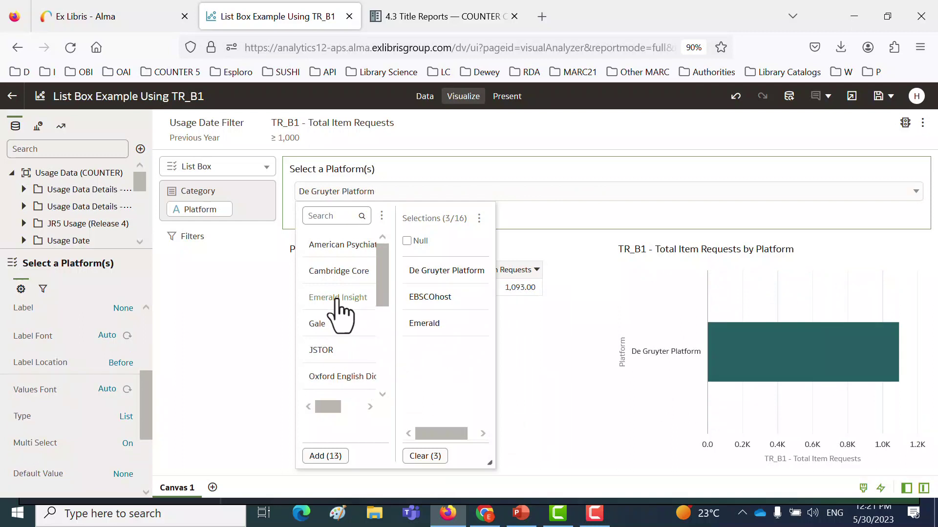
click(231, 351)
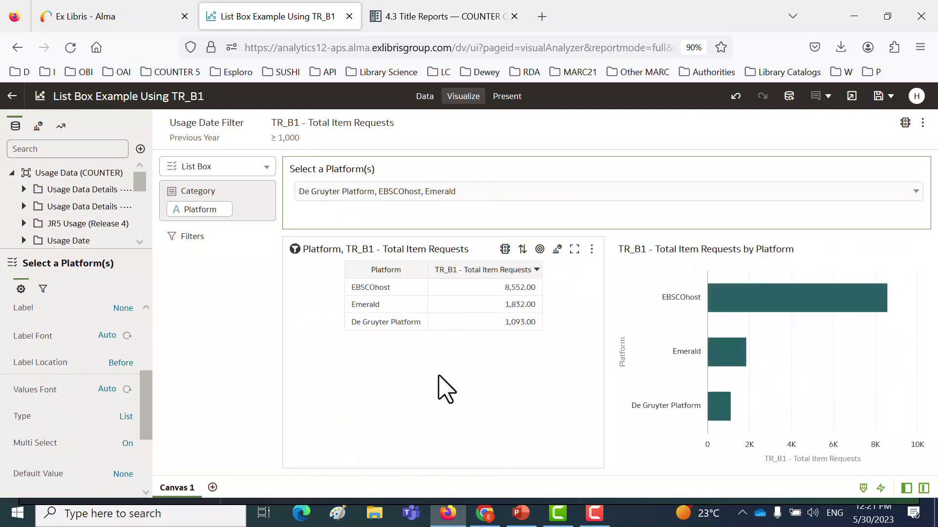
Step: Set the list box's Multi Select to Off and try to load its available platform values
click(128, 444)
click(142, 482)
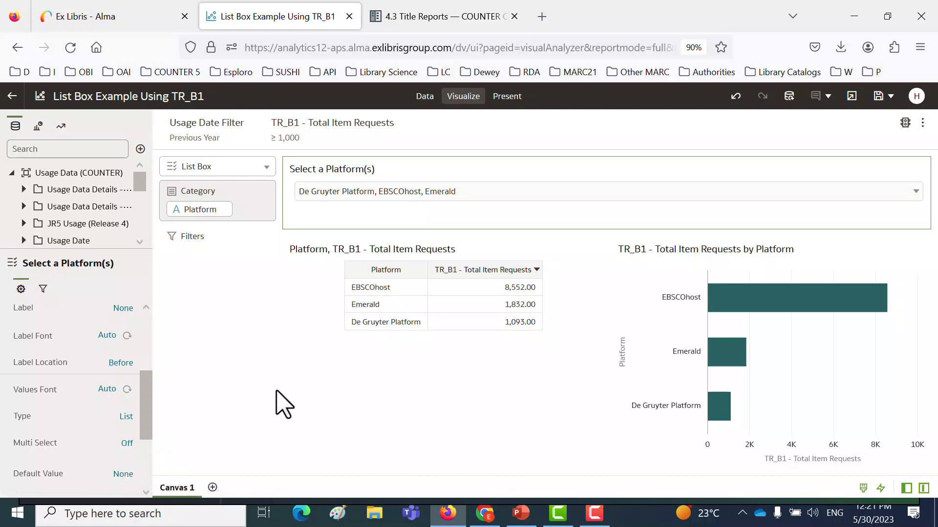
click(546, 196)
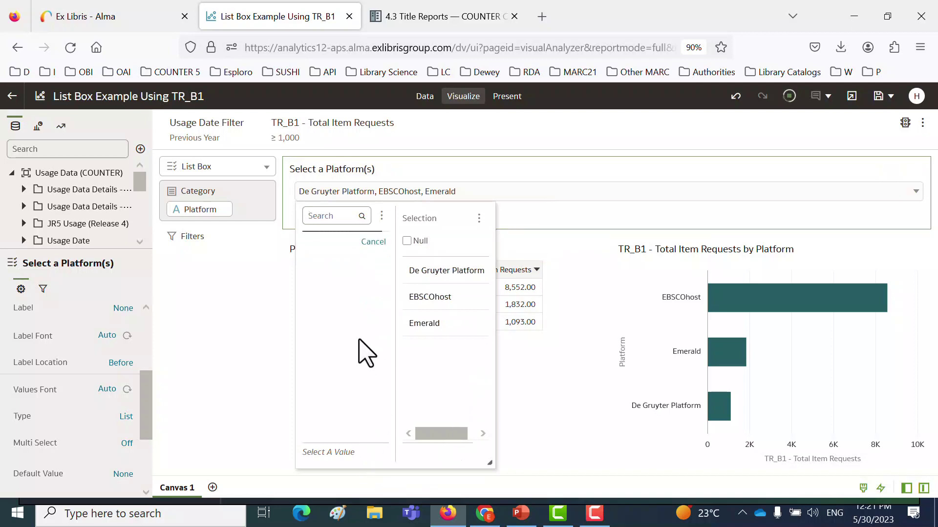
click(373, 241)
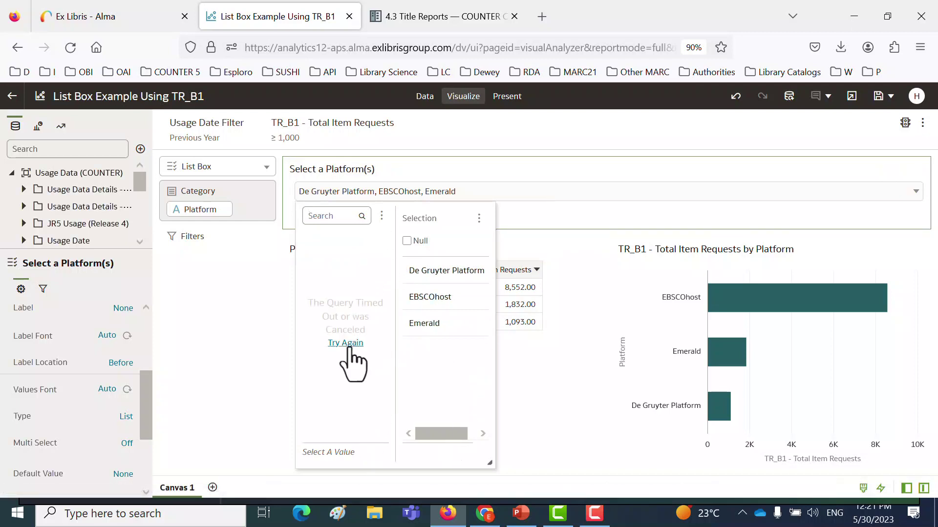
click(352, 362)
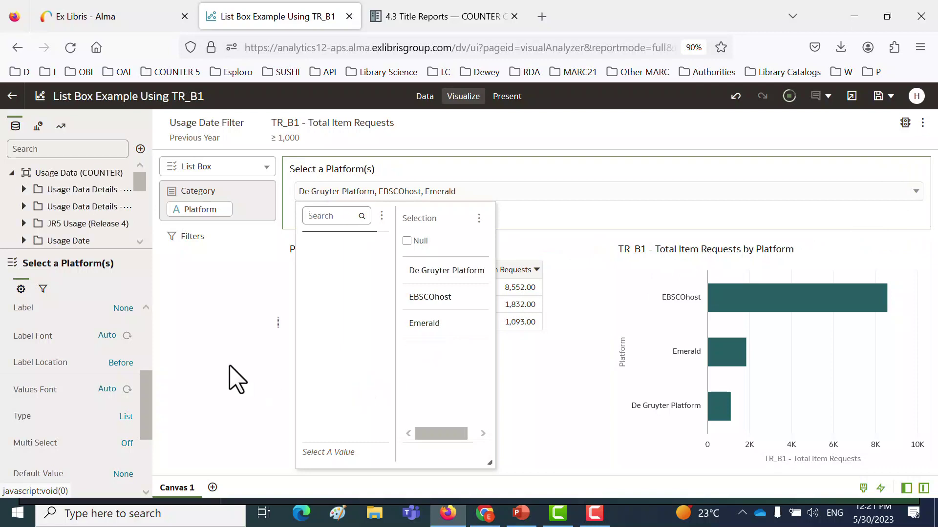
click(235, 381)
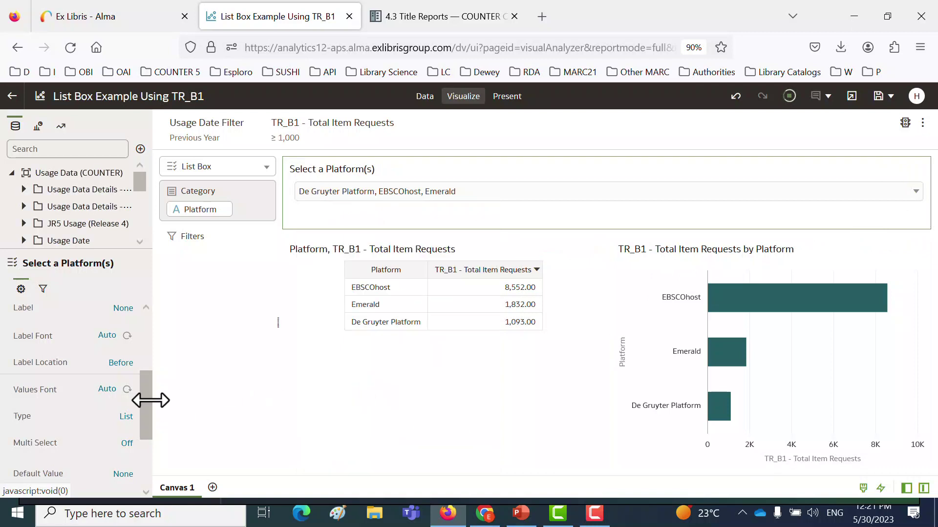
Step: Set Multi Select back to On and clear the three selected platforms from the list box
click(127, 444)
click(145, 465)
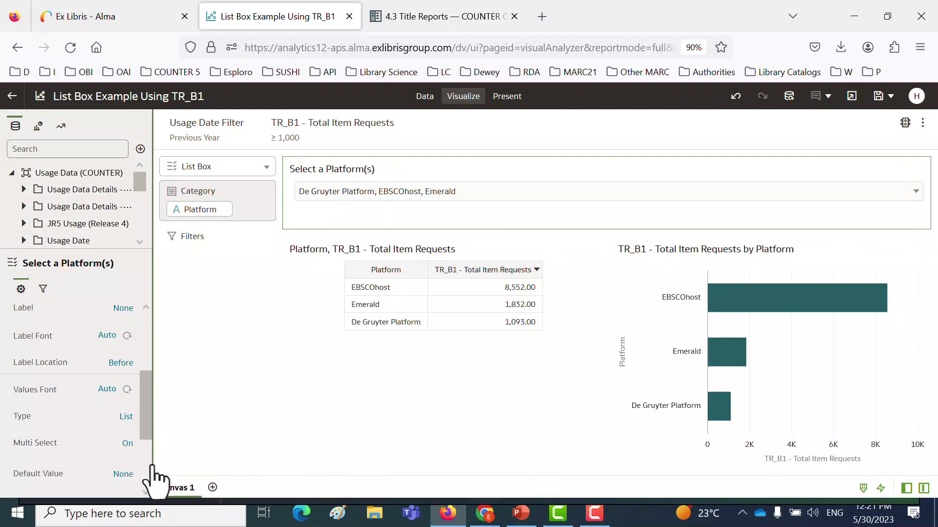
click(916, 192)
click(431, 457)
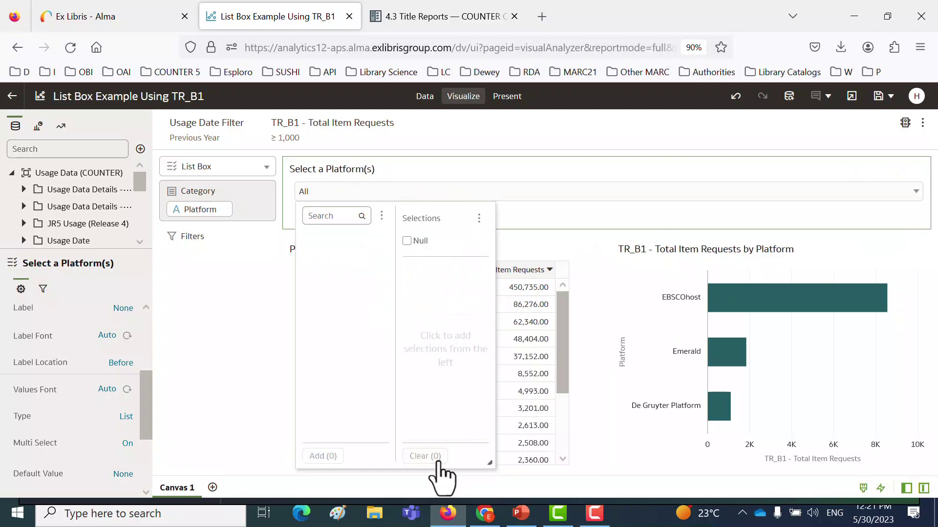
click(230, 344)
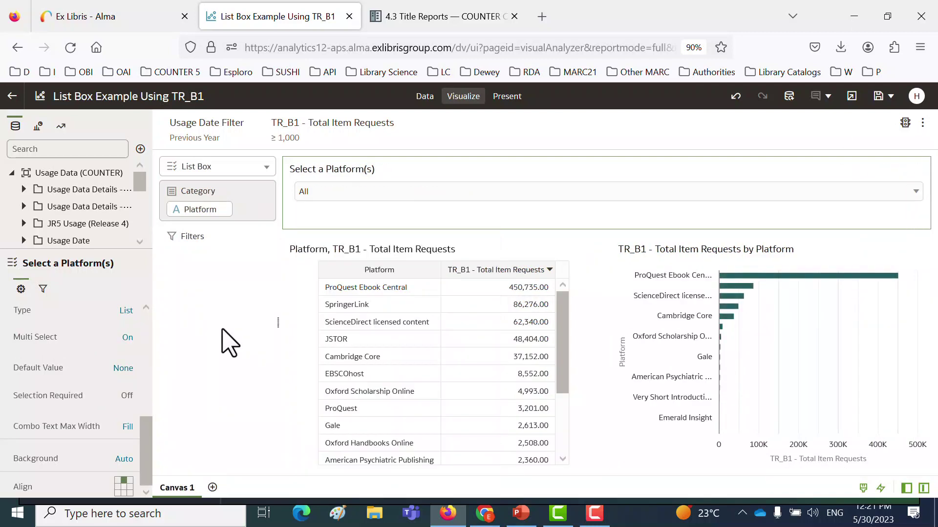
Step: Select De Gruyter Platform, EBSCOhost and Emerald together in the list box with Multi Select on
click(916, 192)
click(351, 298)
click(351, 299)
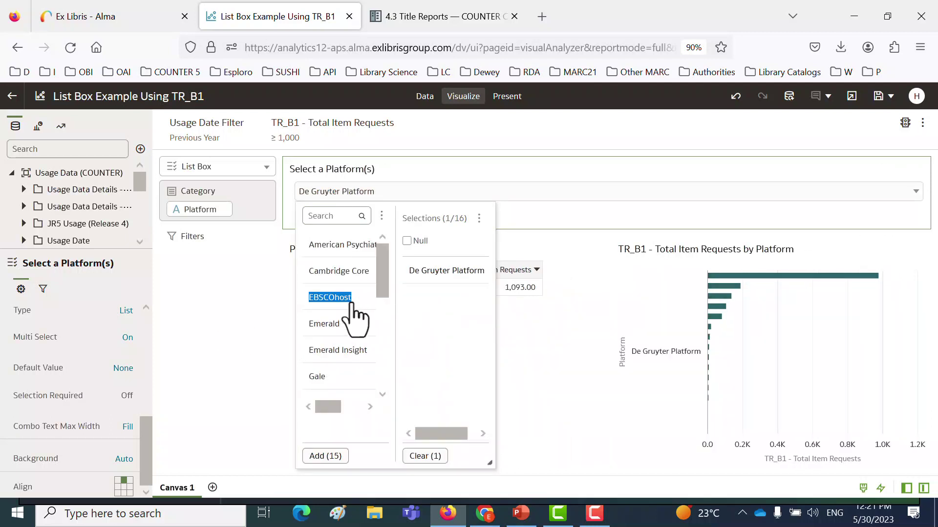
click(351, 299)
click(227, 335)
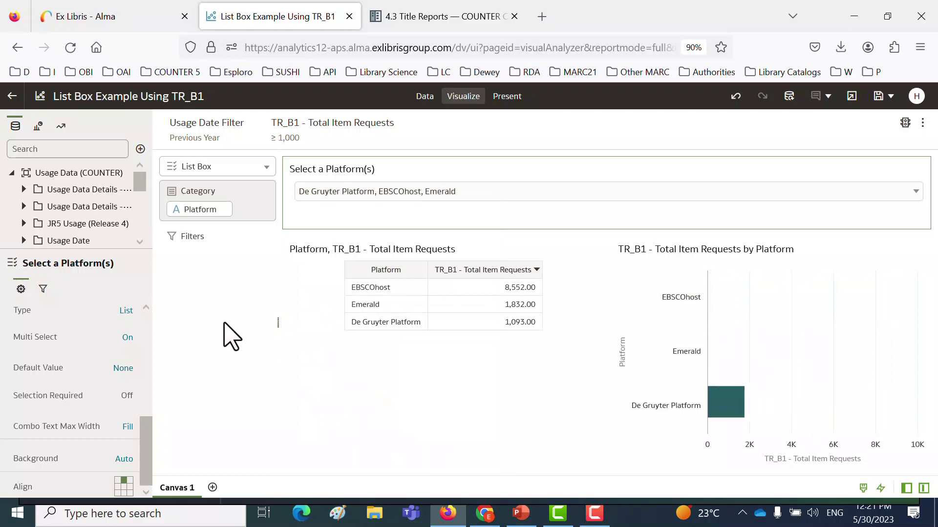
Step: Clear De Gruyter Platform, EBSCOhost and Emerald from the list box selections
click(916, 191)
click(430, 456)
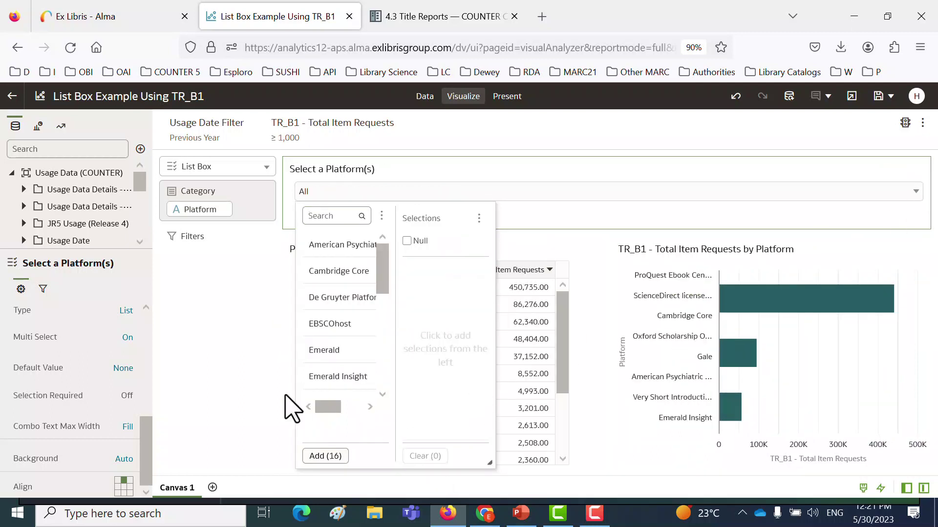
click(247, 372)
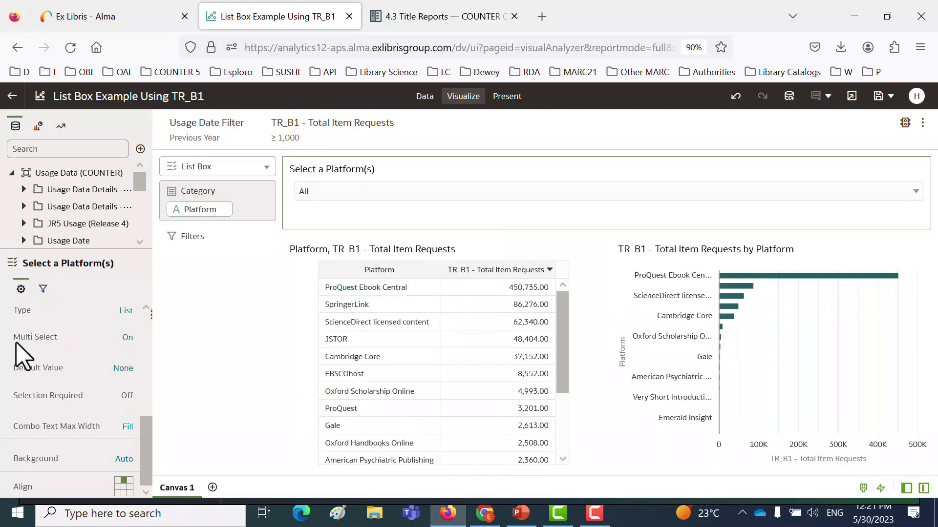
Step: Set Multi Select to Off and choose De Gruyter Platform, Emerald, Emerald Insight and Cambridge Core one at a time in the list box
click(127, 337)
click(147, 379)
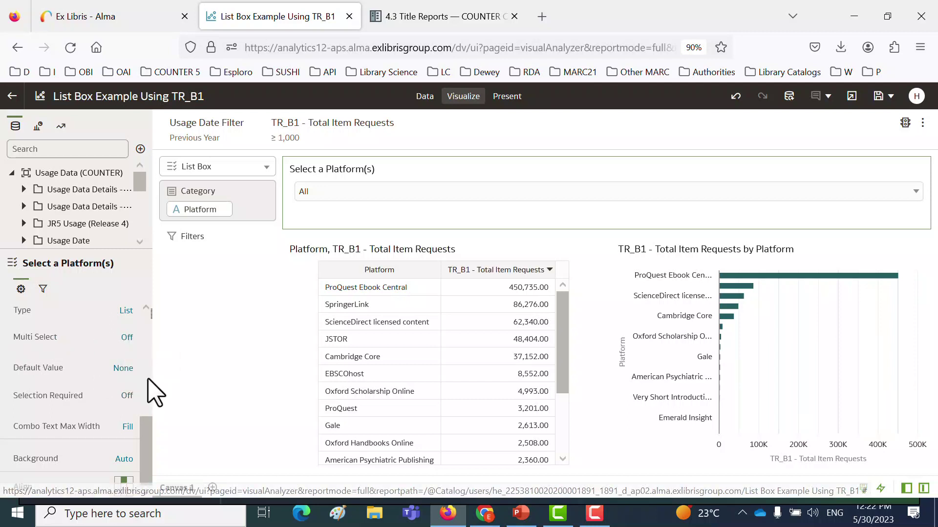
click(916, 192)
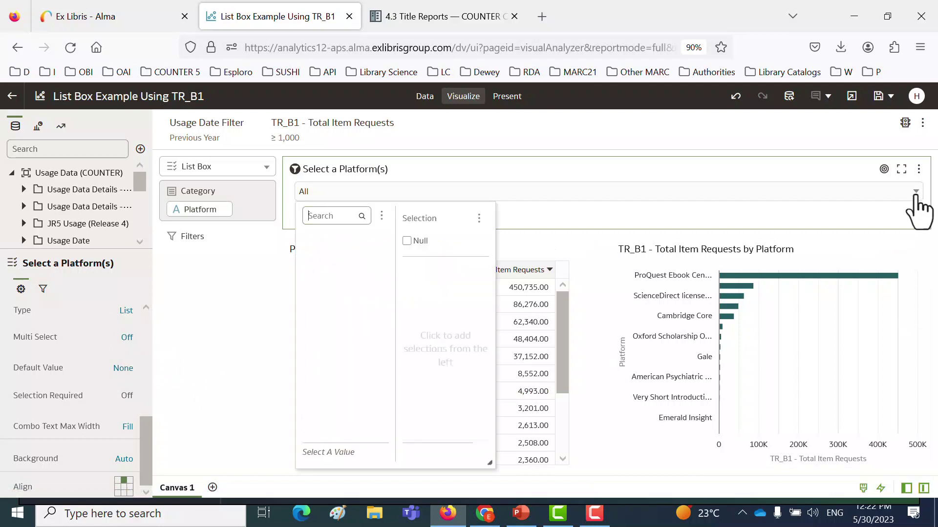
click(336, 297)
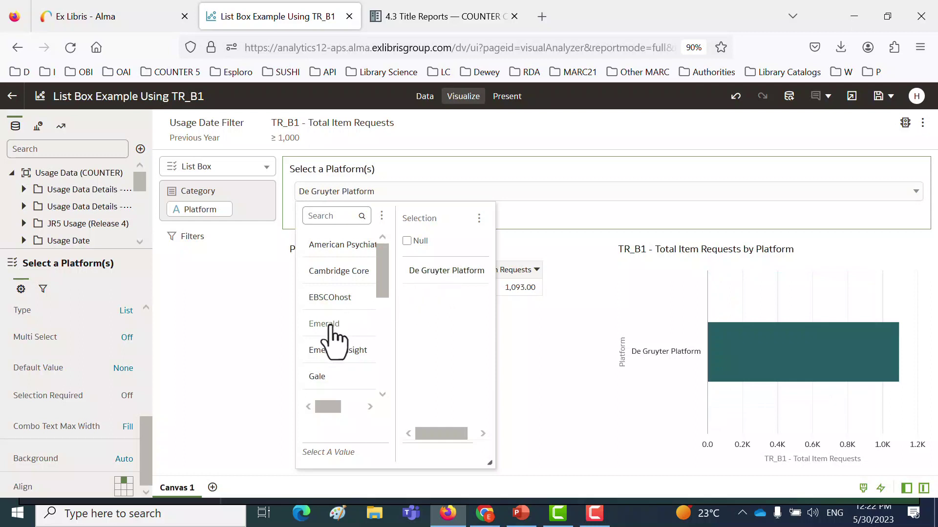
click(332, 326)
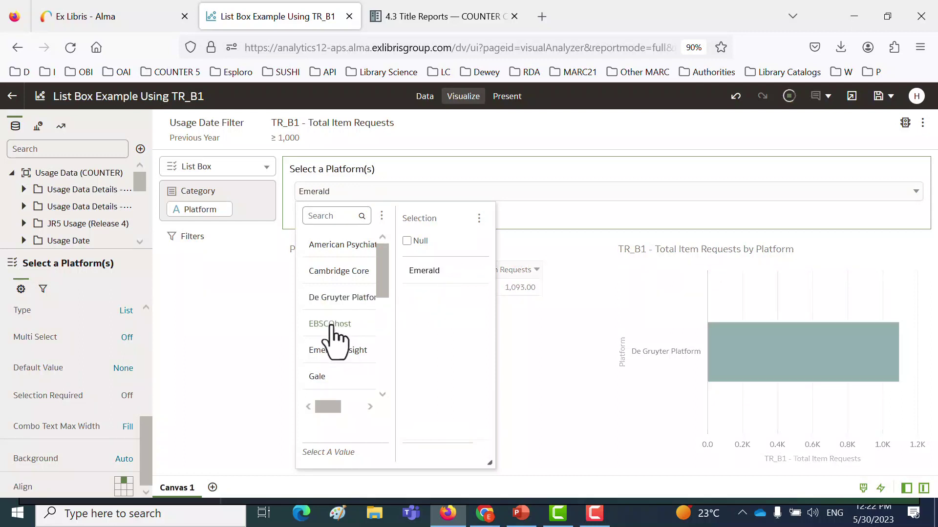
click(335, 351)
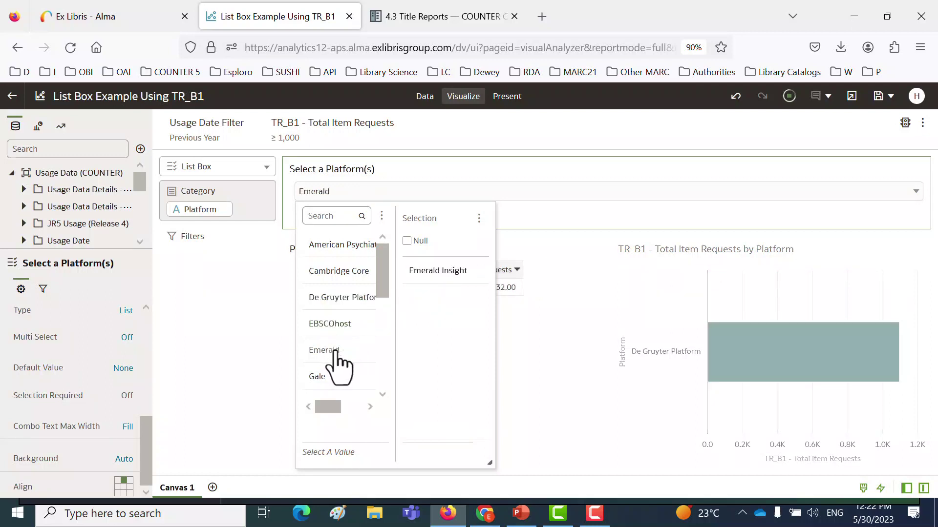
click(336, 271)
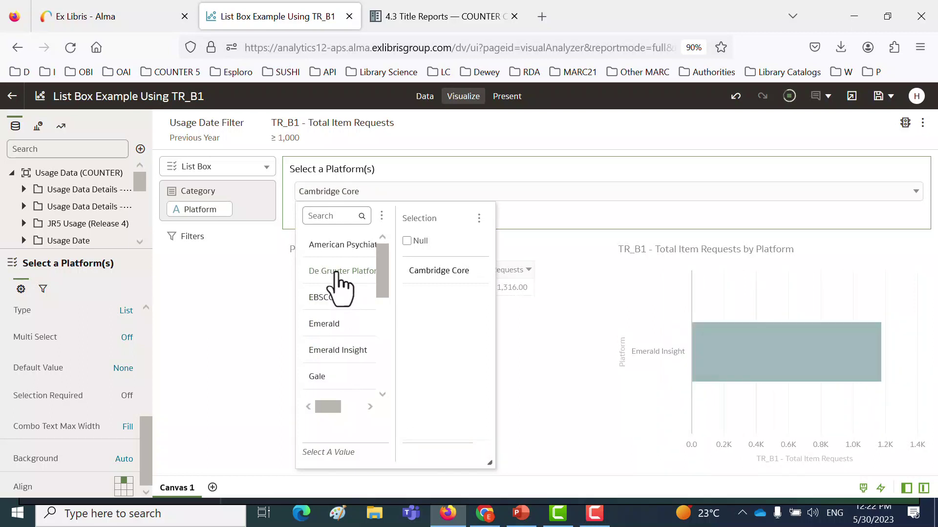
click(245, 335)
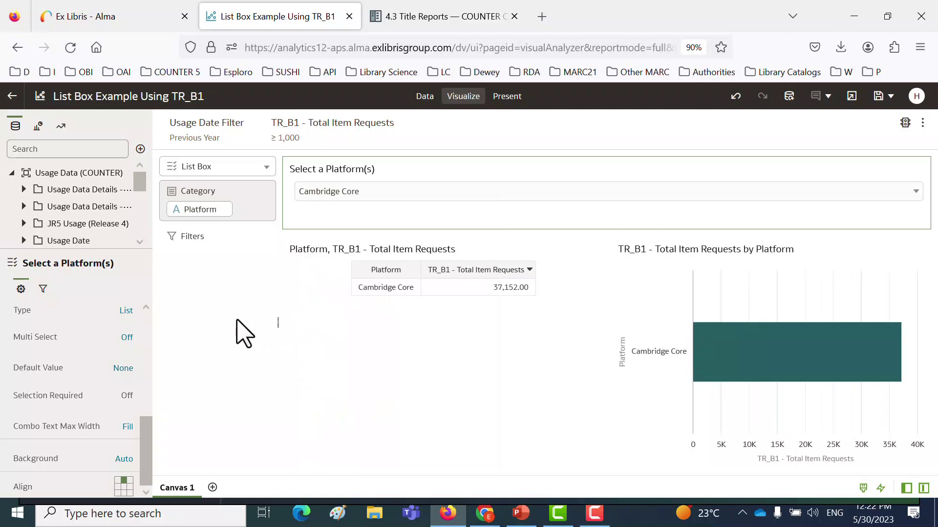
Step: Set the list box's Multi Select to On and clear the Cambridge Core selection
click(126, 337)
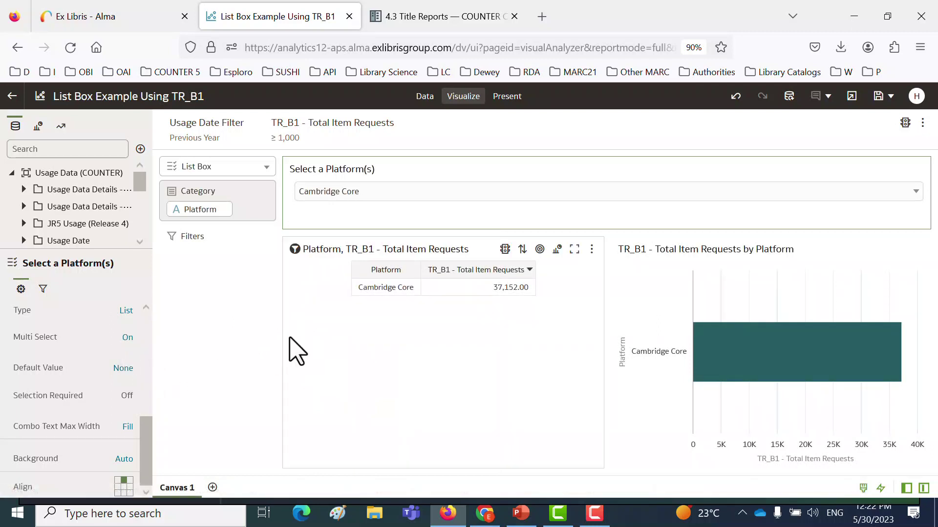
click(916, 191)
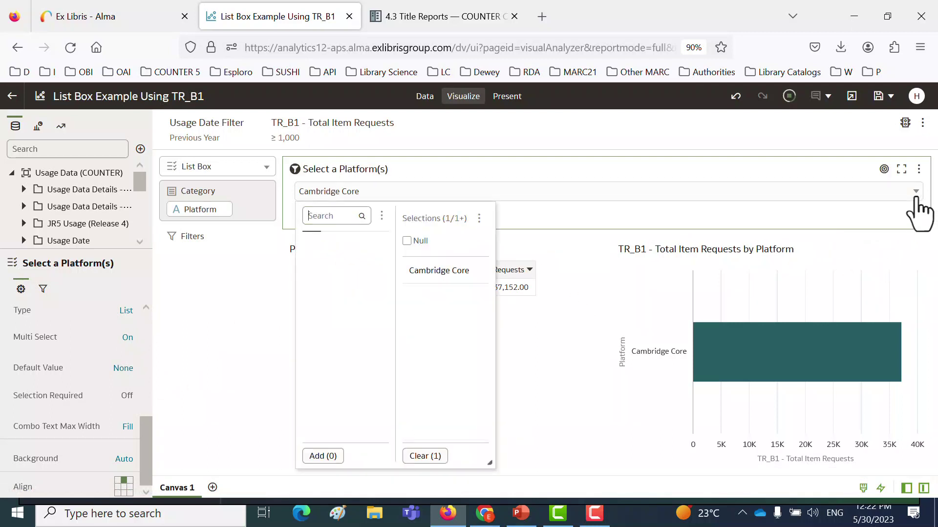
click(425, 456)
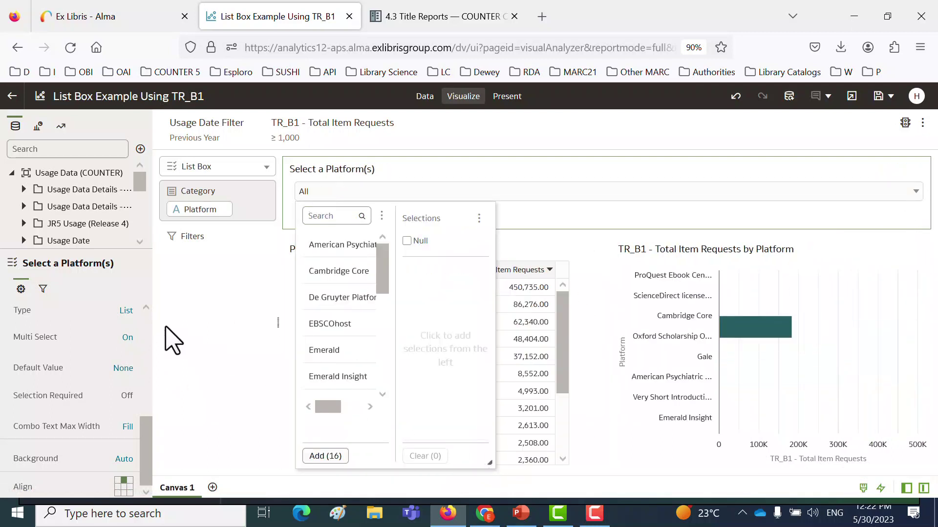
click(232, 354)
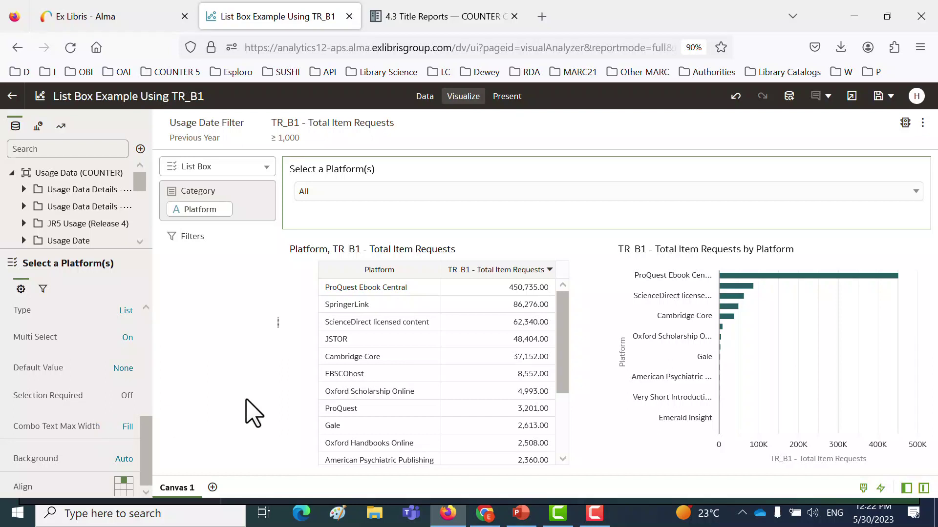
Step: Give the list box a custom background with the yellow fill color #f4f76d
click(123, 463)
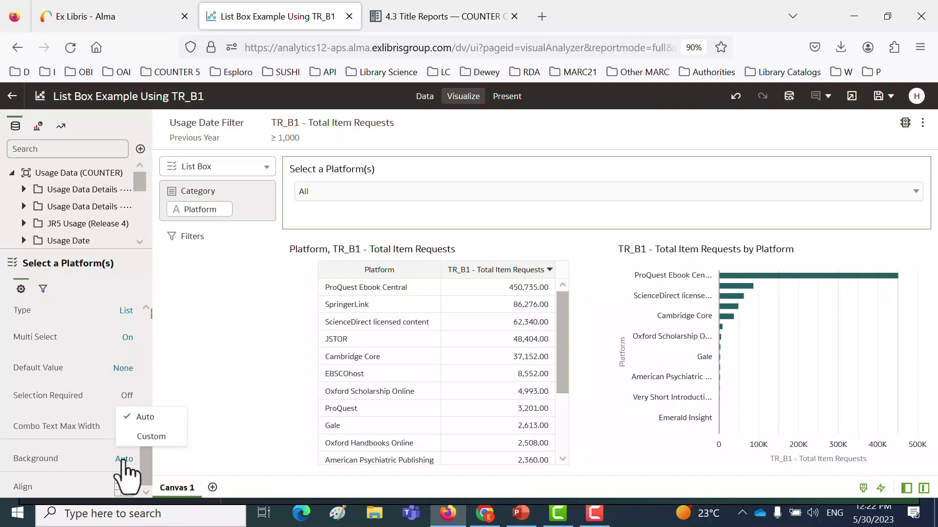
click(161, 439)
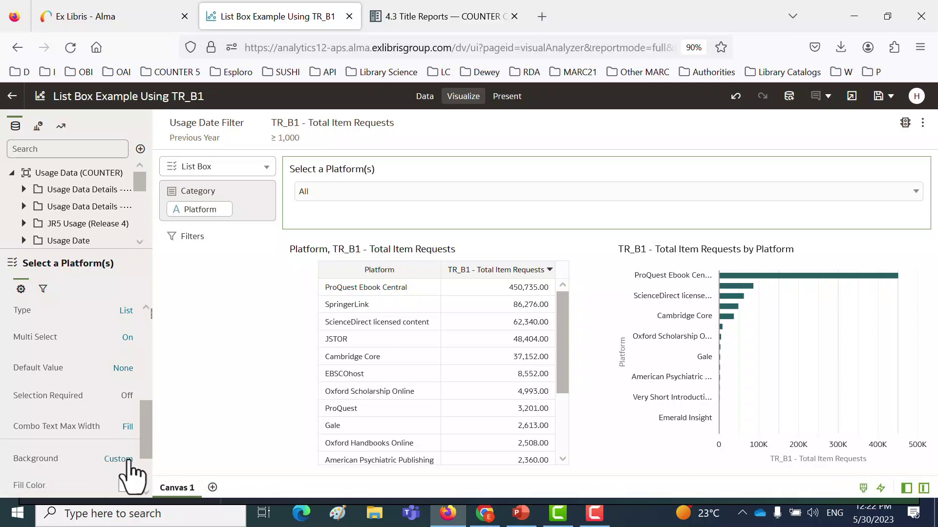
drag(145, 448, 145, 475)
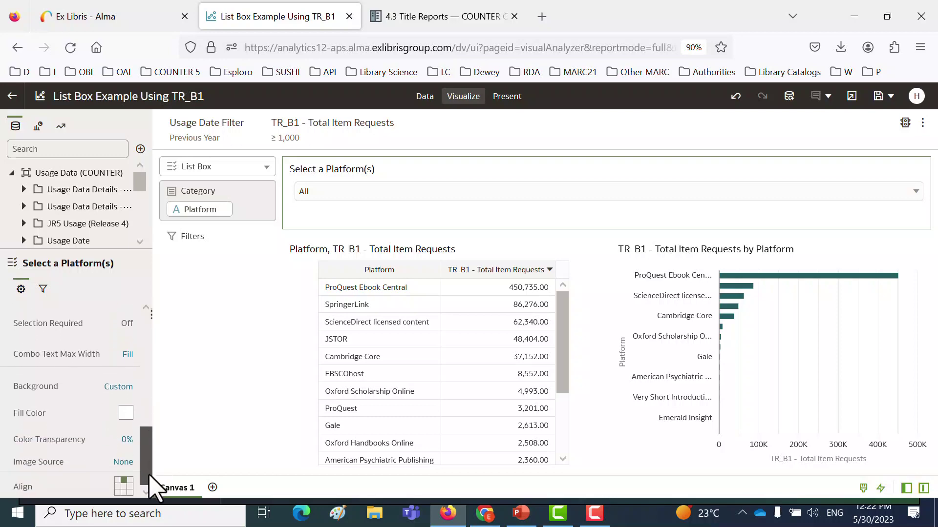
click(125, 415)
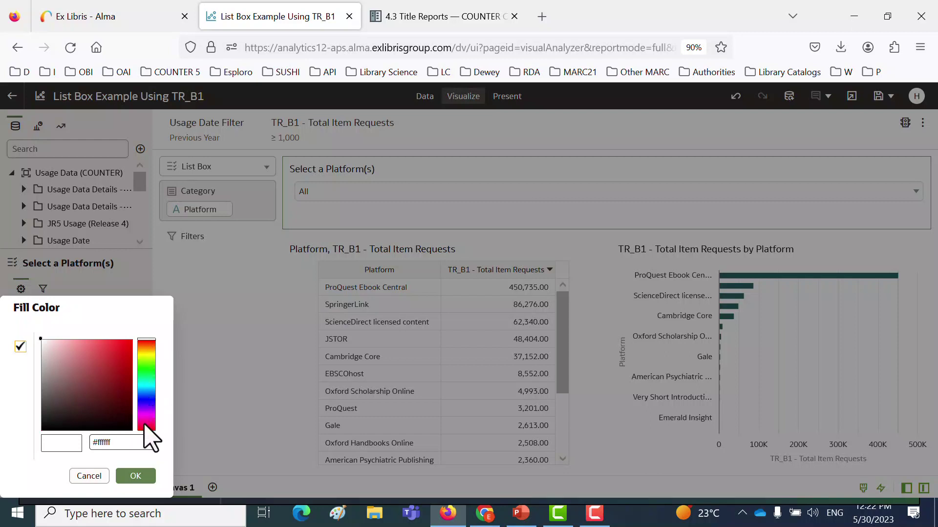
click(149, 356)
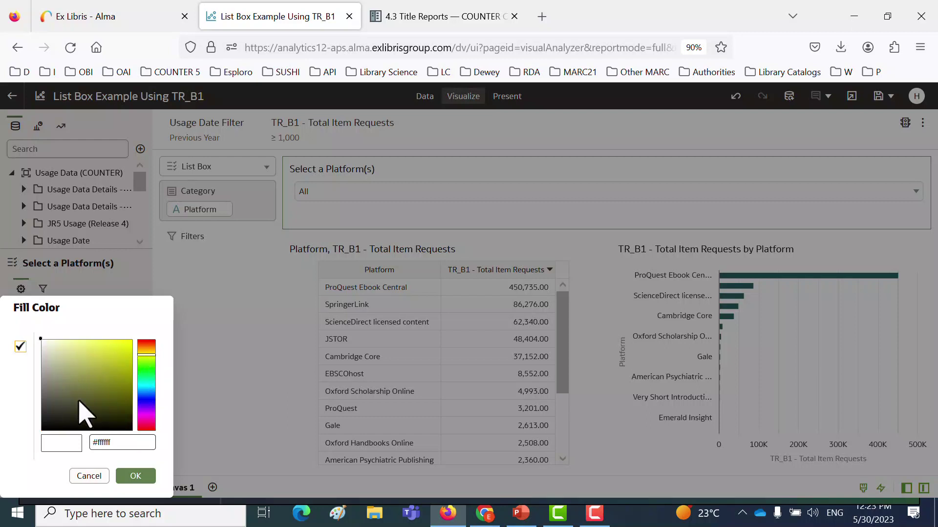
click(91, 342)
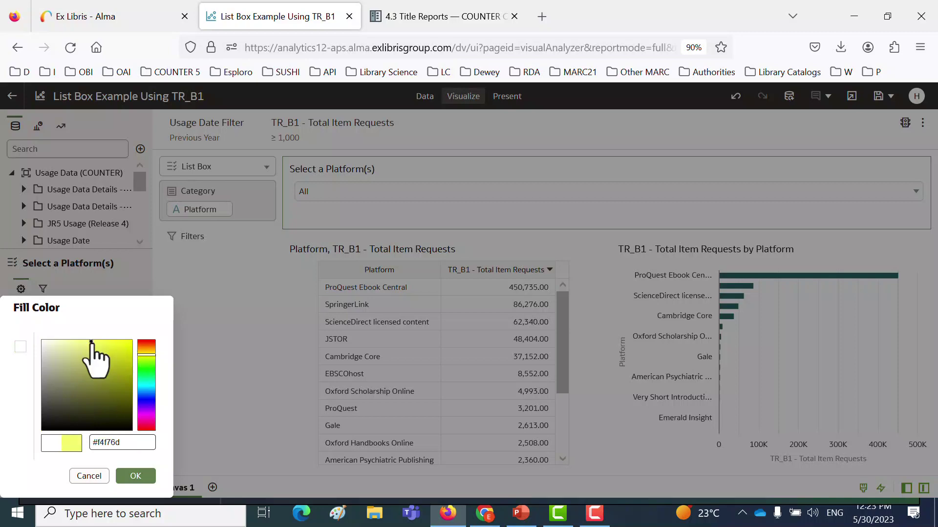
click(135, 476)
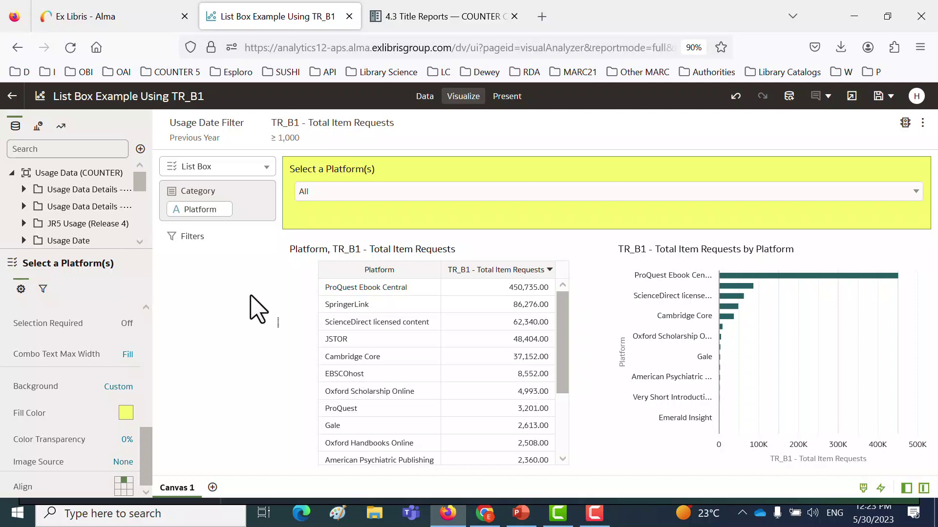
Step: Select Oxford English Dictionary, Oxford Handbooks Online, Oxford Scholarship Online and ProQuest in the platform list box
click(335, 195)
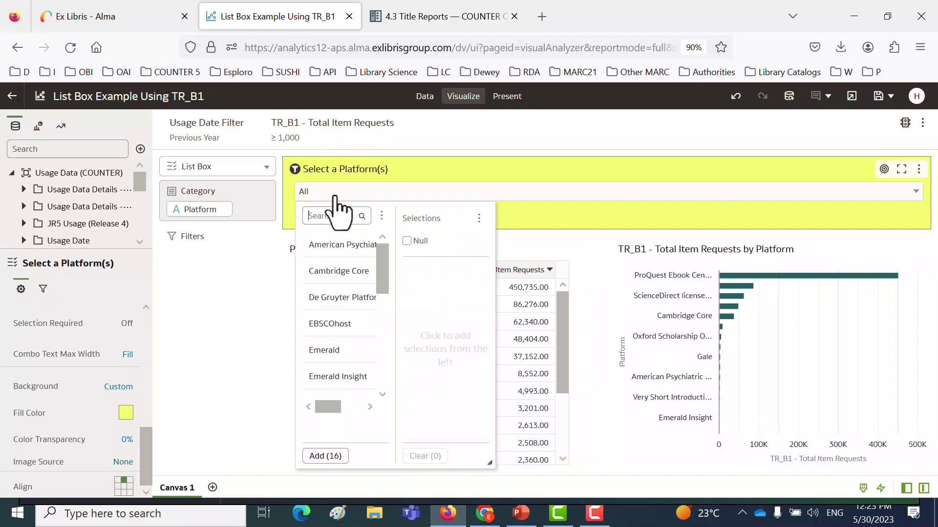
scroll(347, 293, down, 3)
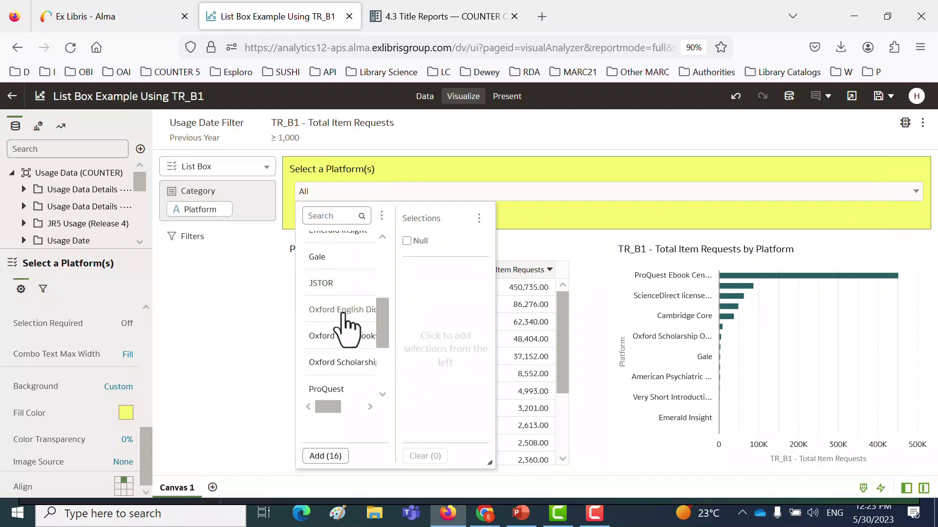
click(344, 315)
click(344, 315)
click(345, 315)
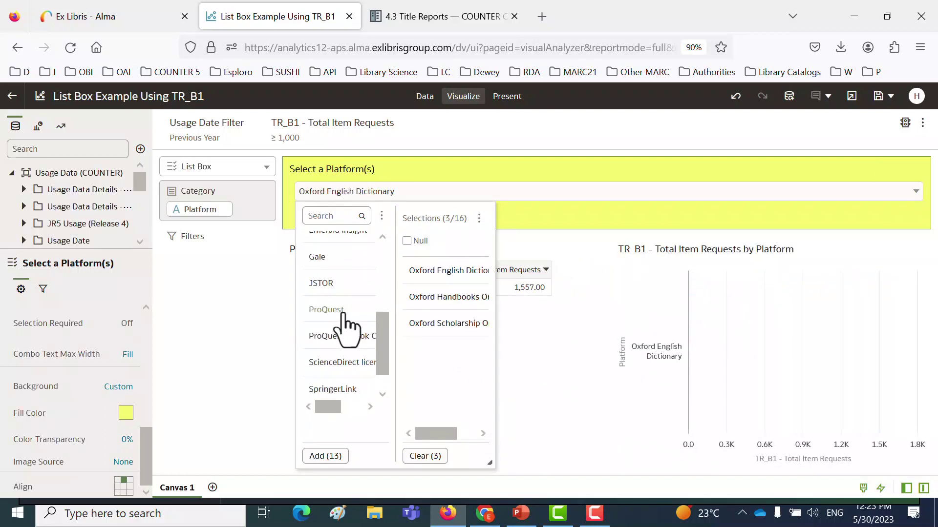
click(345, 313)
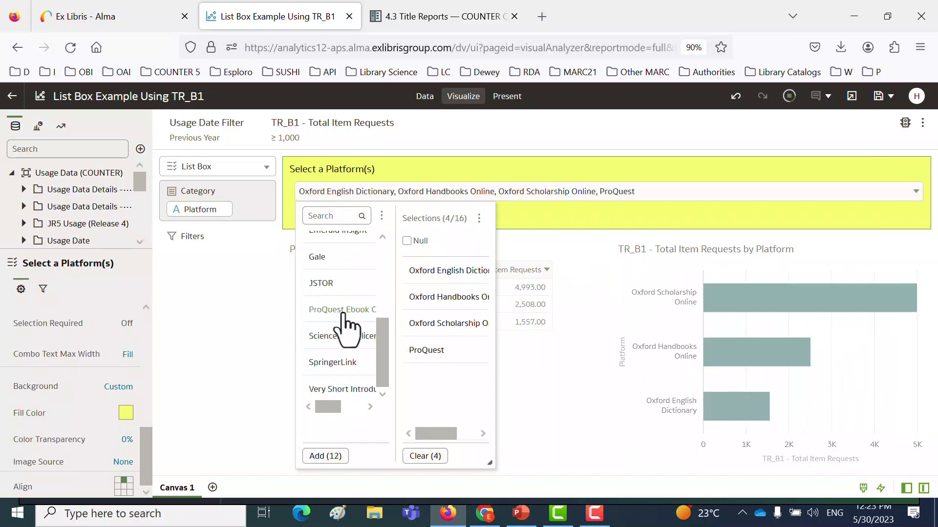
click(247, 342)
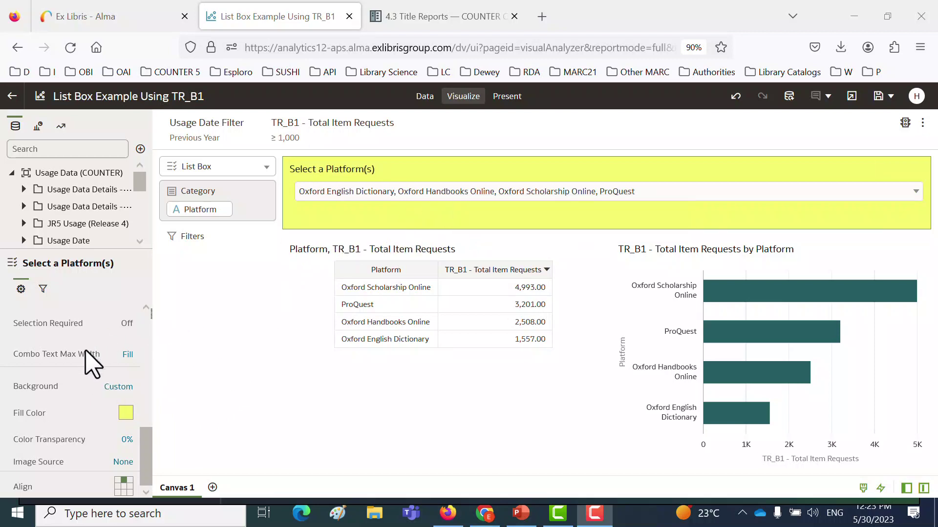
Step: Clear the three Oxford platforms and ProQuest from the list box selections
scroll(91, 359, up, 5)
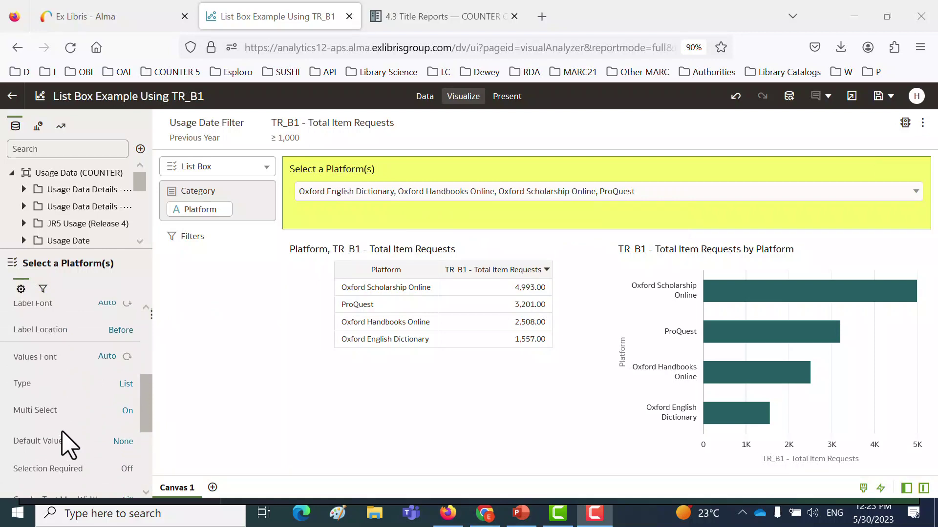
scroll(66, 430, down, 3)
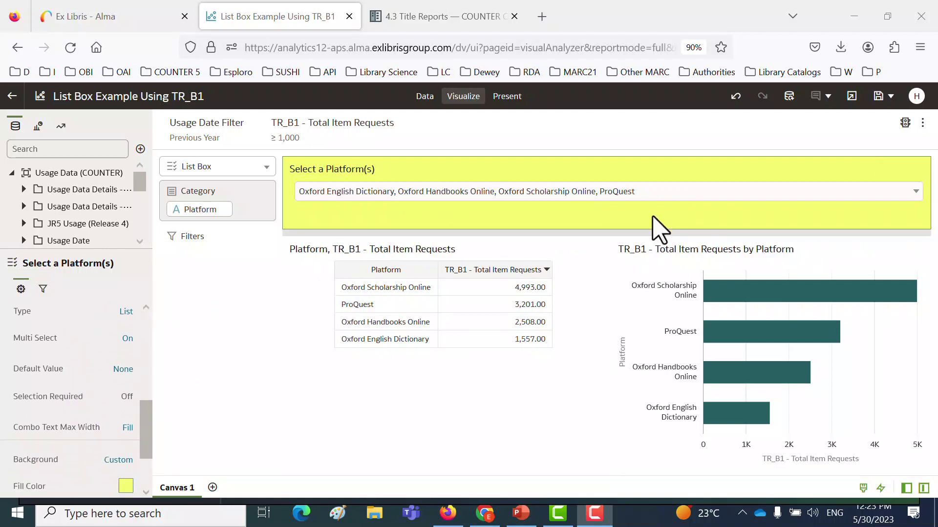
click(657, 200)
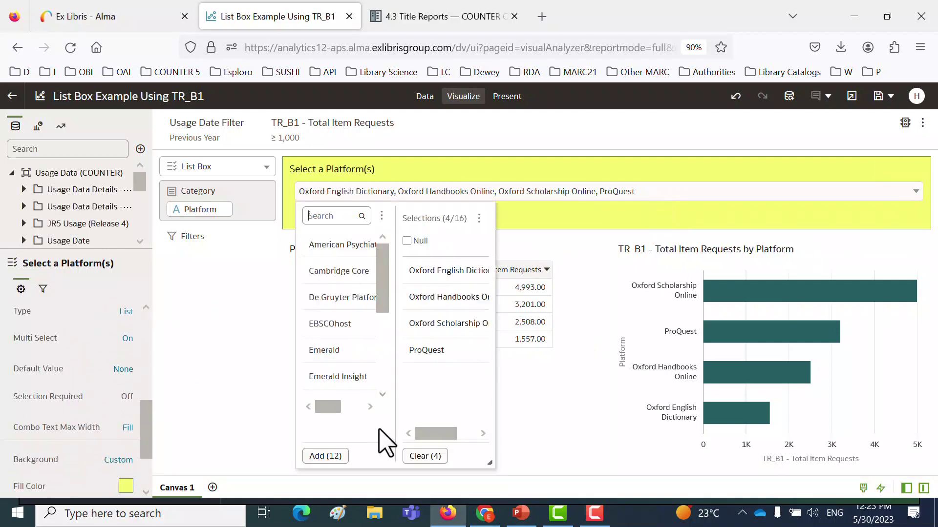
click(421, 456)
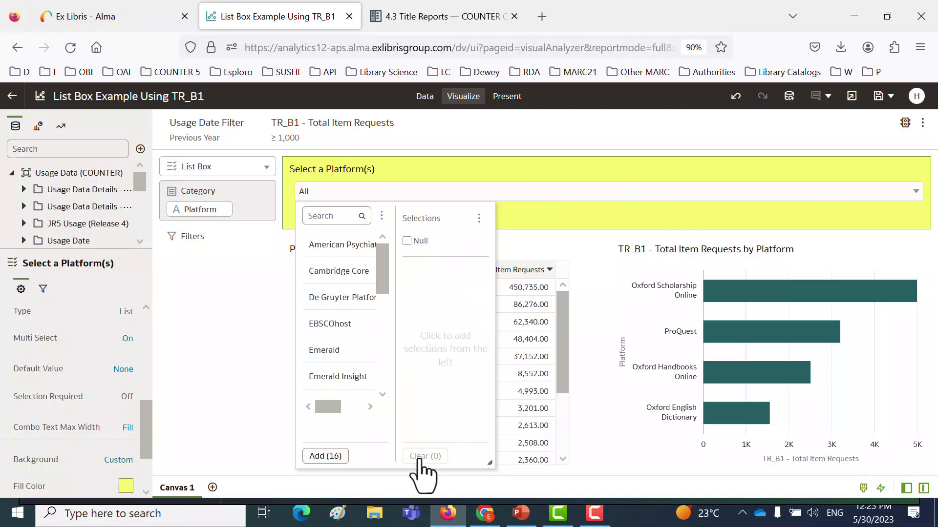
click(209, 315)
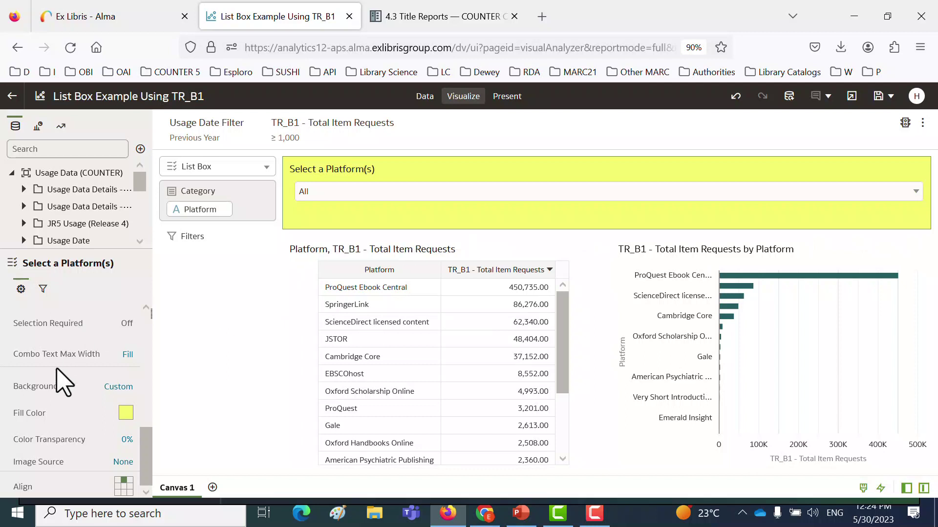
Step: Set the list box's Default Value to Custom and enter Gale as the value
scroll(64, 383, up, 3)
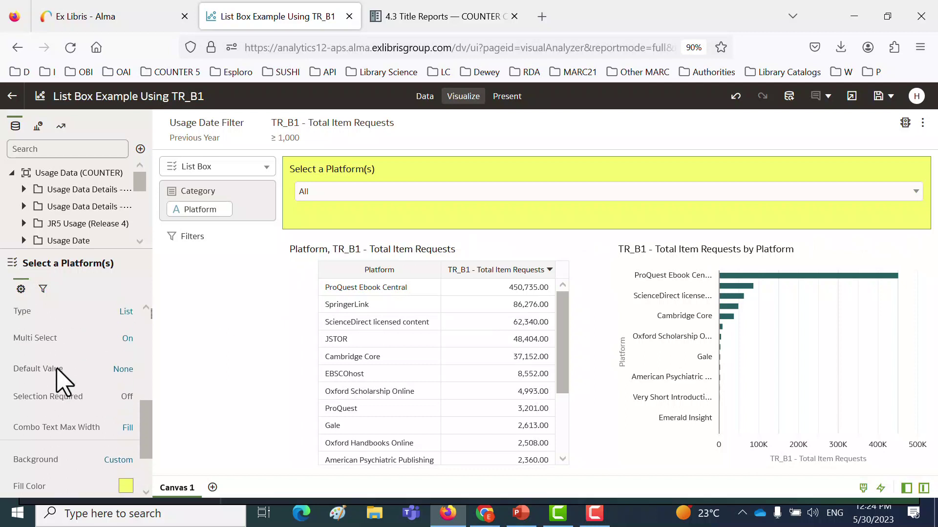
click(123, 369)
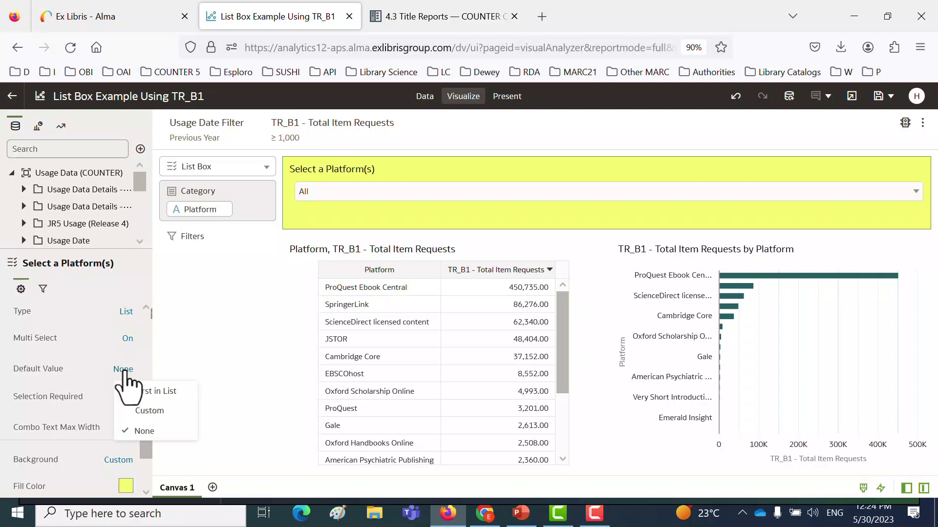
click(150, 411)
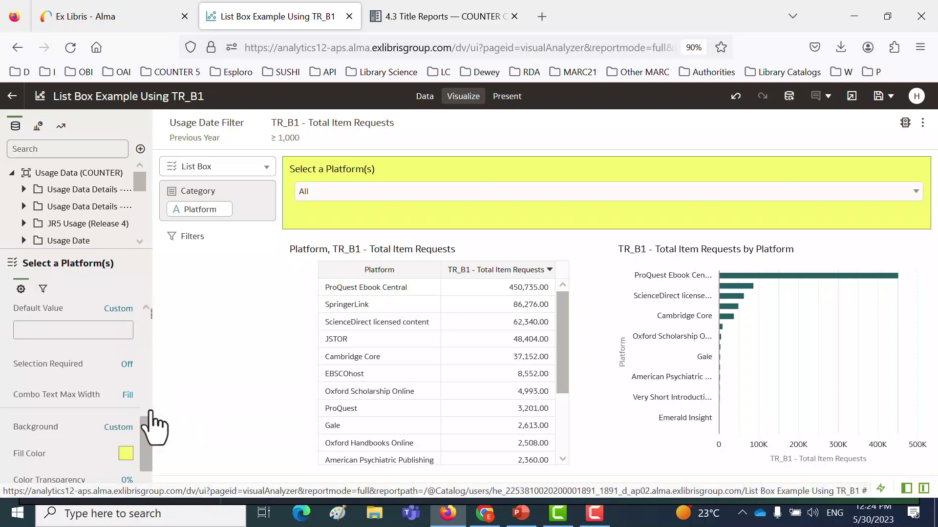
click(51, 330)
text(Gale)
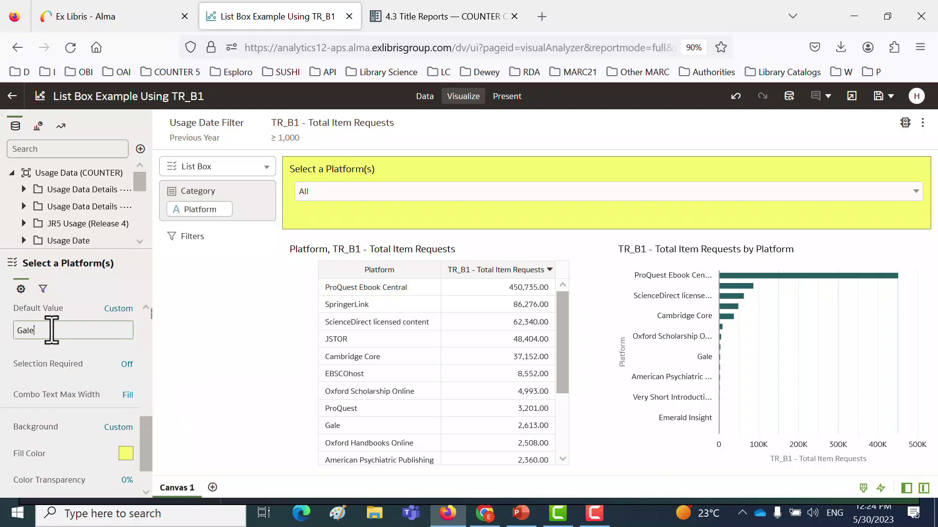
key(Return)
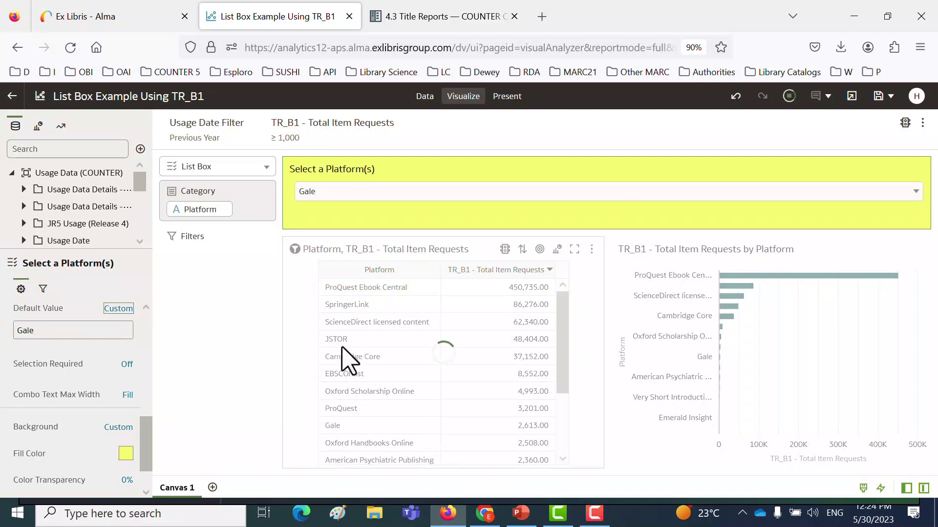
Step: Add De Gruyter Platform, EBSCOhost and Emerald to the Gale selection in the list box
click(404, 194)
click(343, 297)
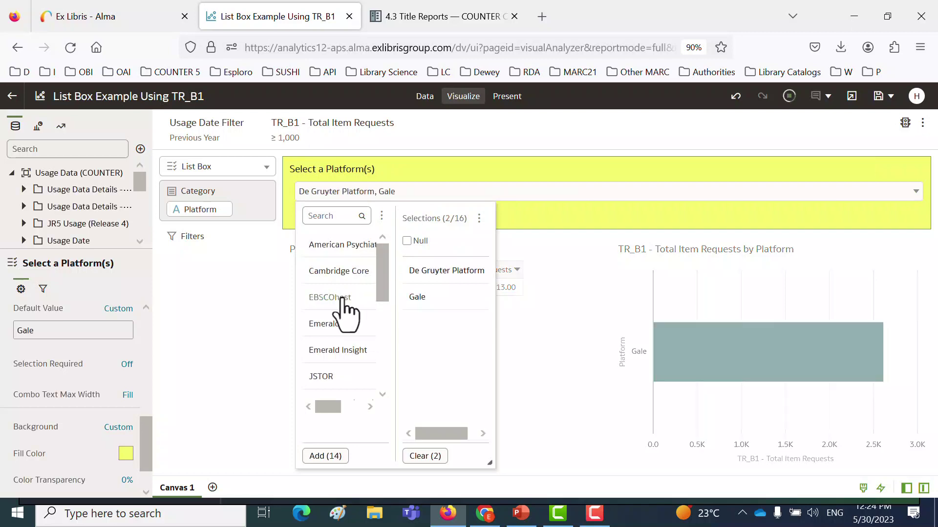
click(343, 298)
click(342, 298)
click(230, 306)
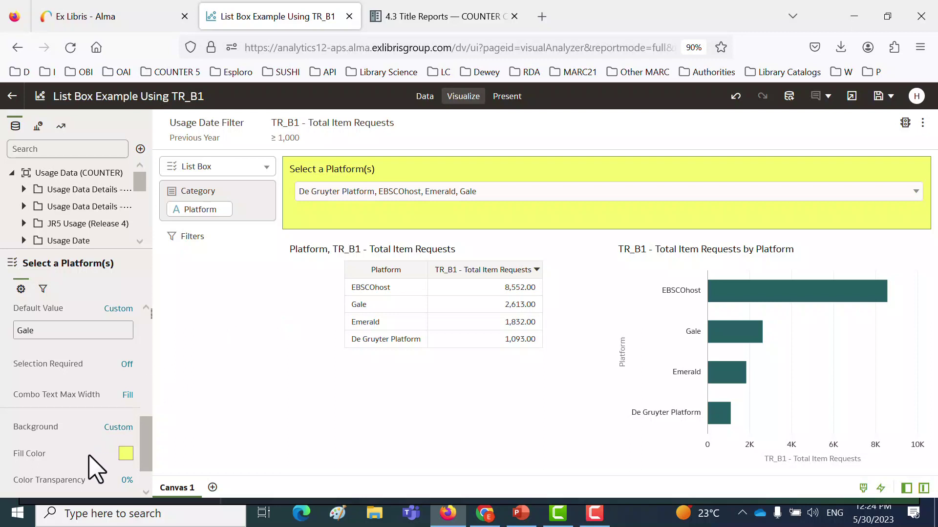
Step: Clear all selected platforms from the list box, including the default Gale
click(914, 193)
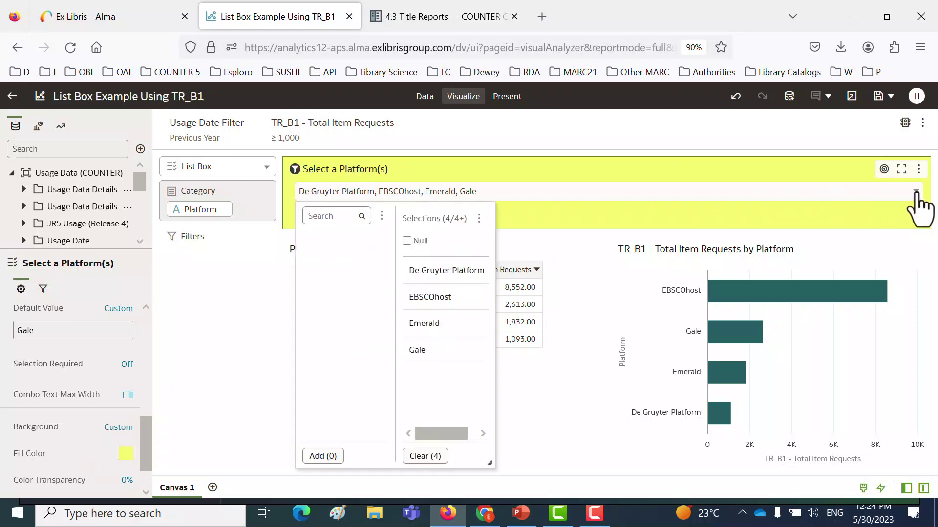
click(425, 456)
click(200, 293)
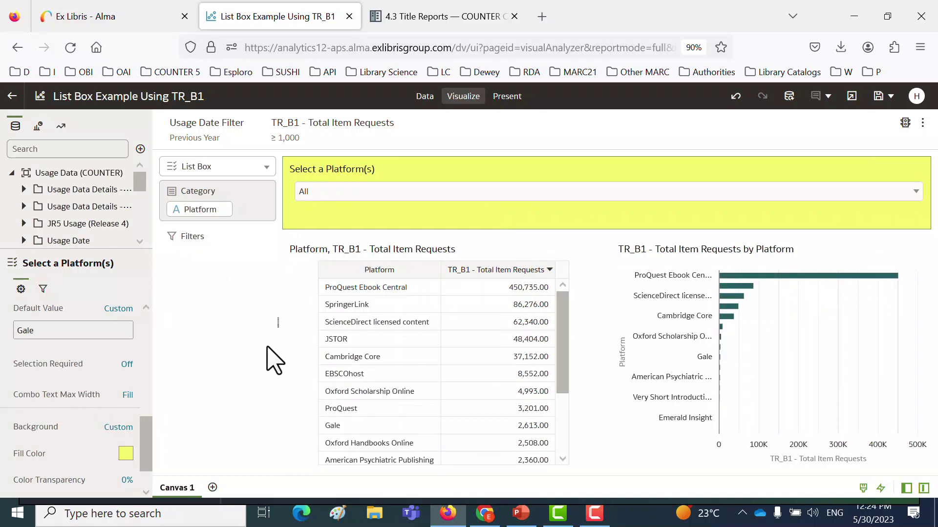
Step: Select Oxford English Dictionary, Oxford Handbooks Online, Oxford Scholarship Online, JSTOR and ProQuest in the list box
click(342, 192)
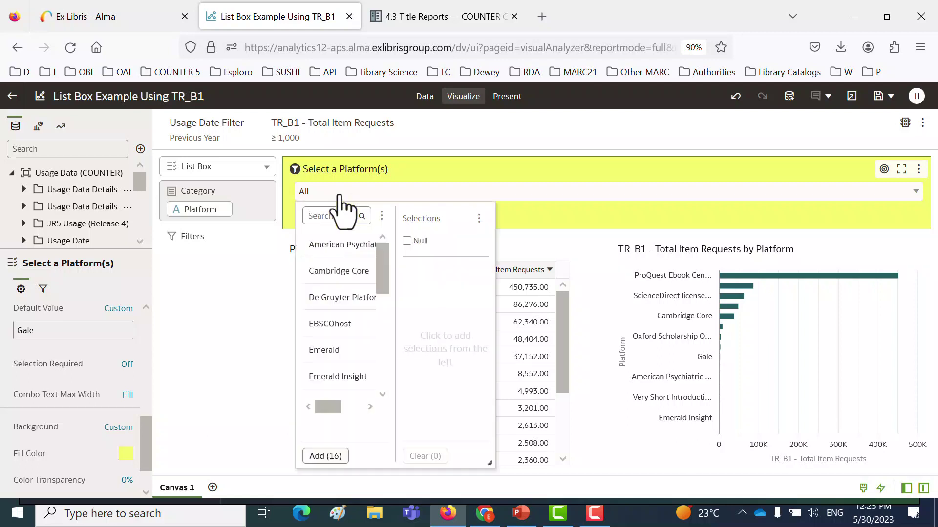
scroll(349, 369, down, 3)
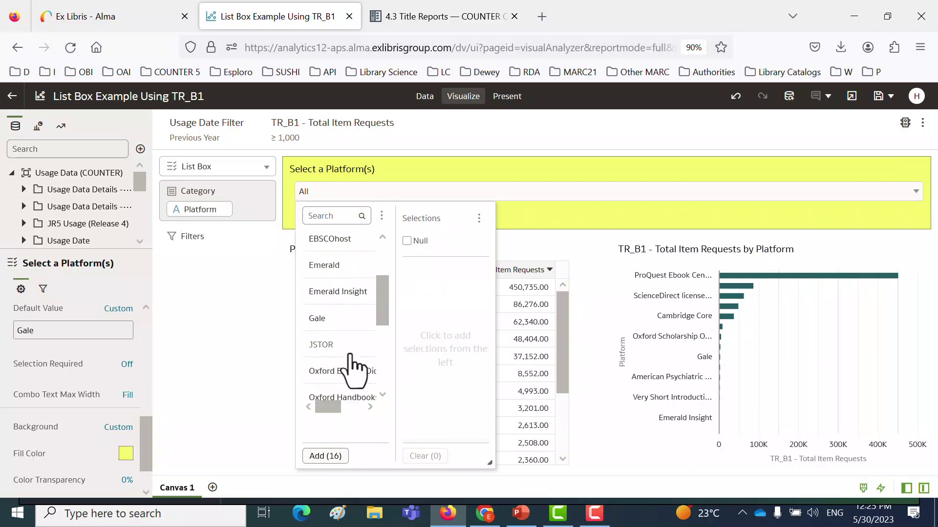
scroll(342, 352, down, 2)
click(321, 332)
click(333, 310)
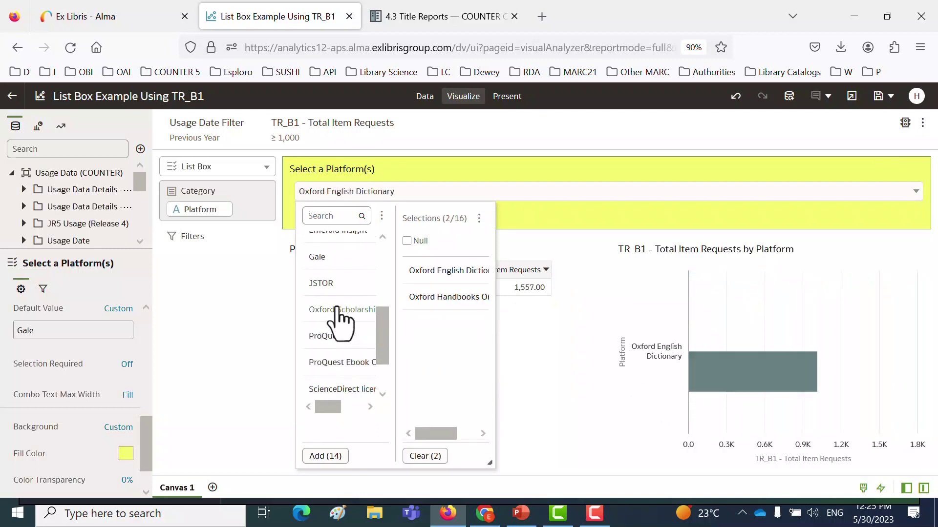
click(336, 309)
click(331, 284)
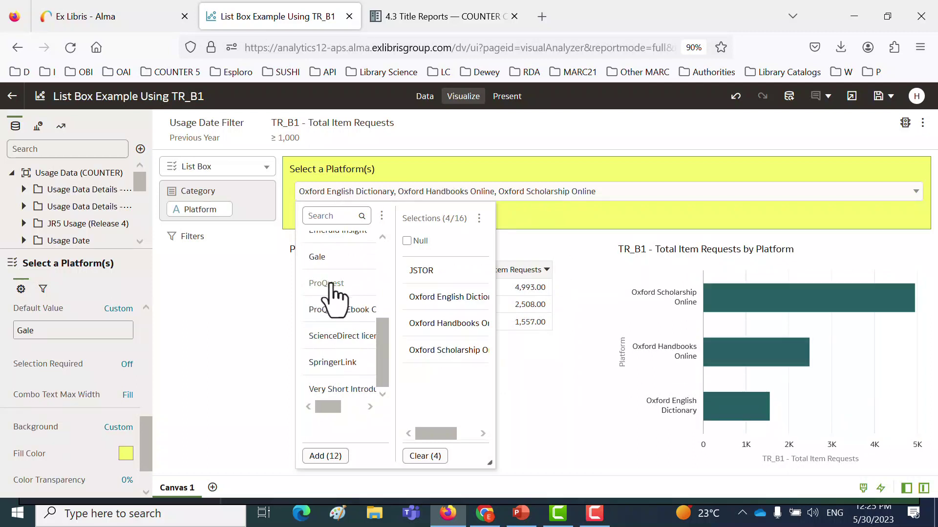
click(330, 286)
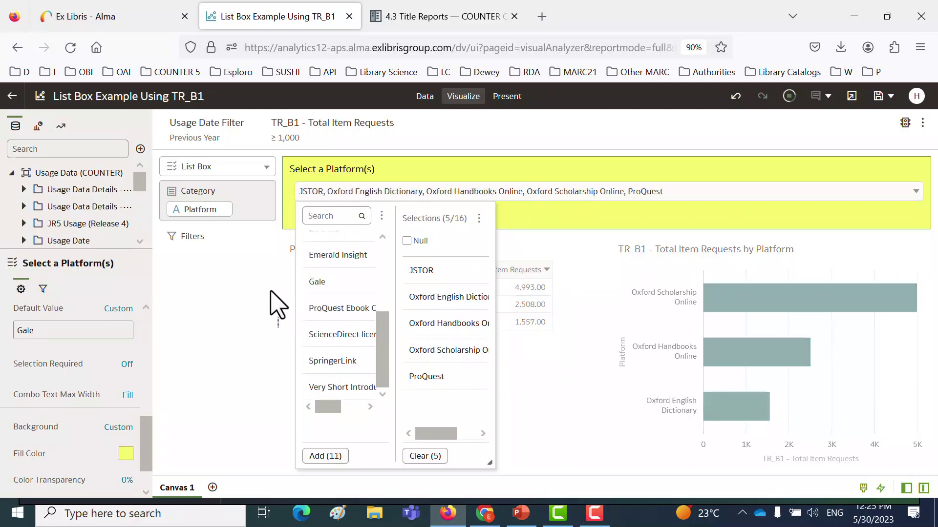
click(252, 325)
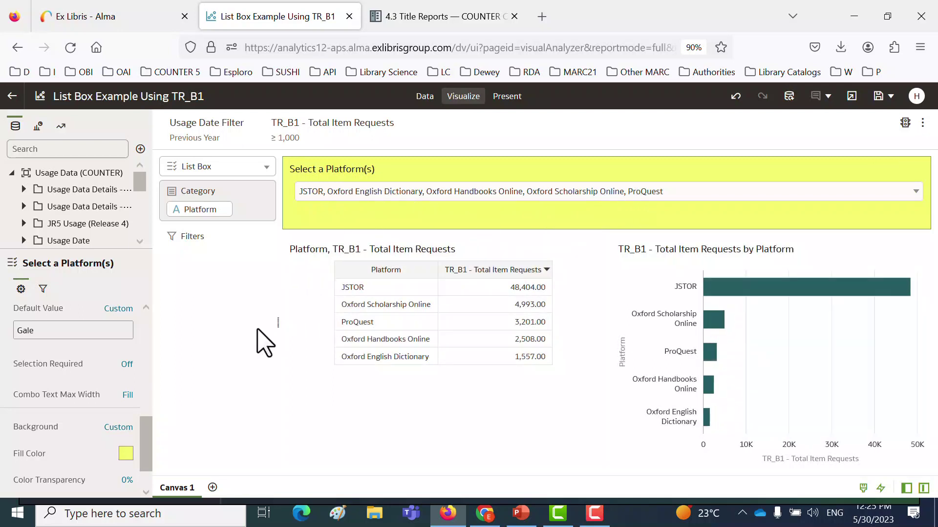
Step: Save the List Box Example Using TR_B1 workbook and stay on its page until saving completes
click(878, 96)
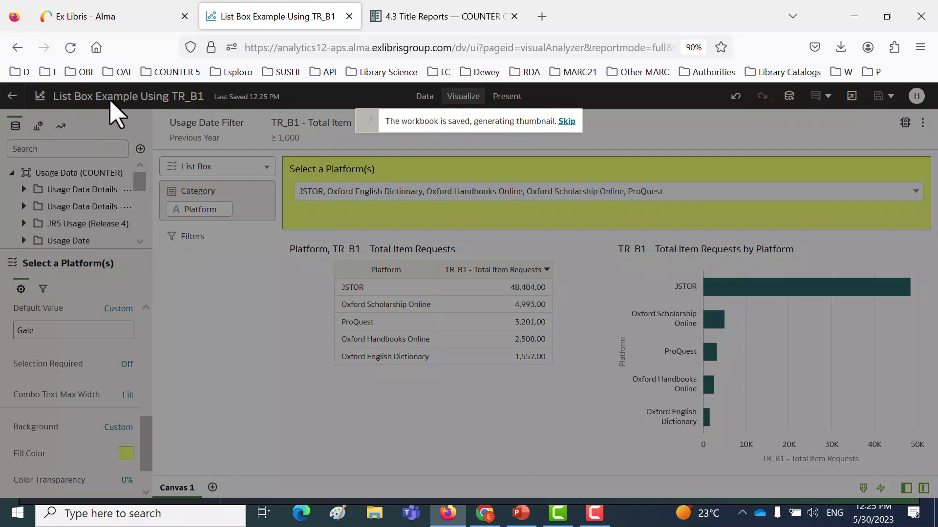
click(349, 16)
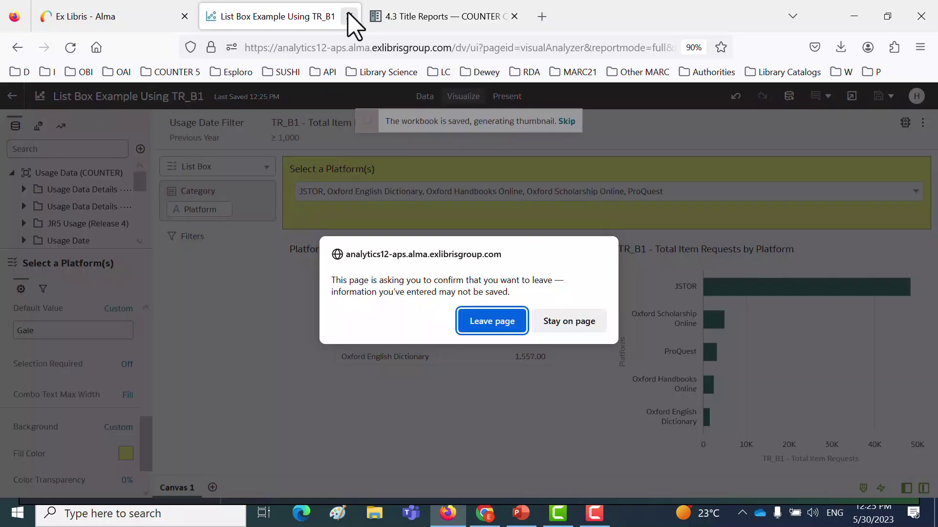
click(584, 322)
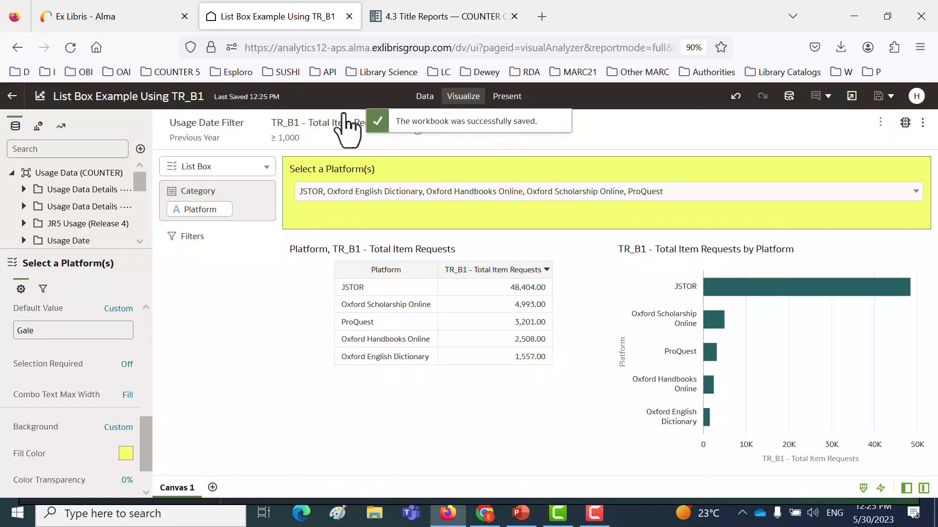
Step: Close the saved List Box Example Using TR_B1 workbook and start a new Data Visualization session from Alma Analytics
click(349, 16)
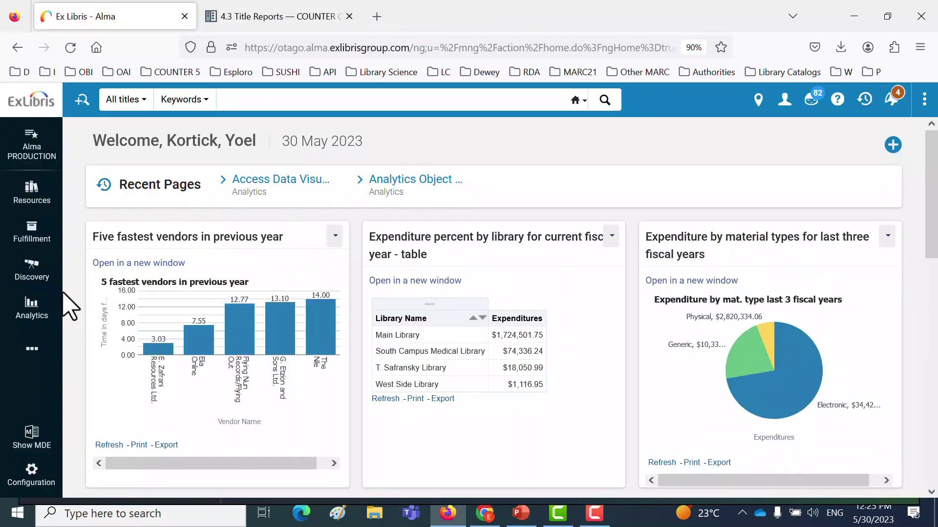
click(35, 308)
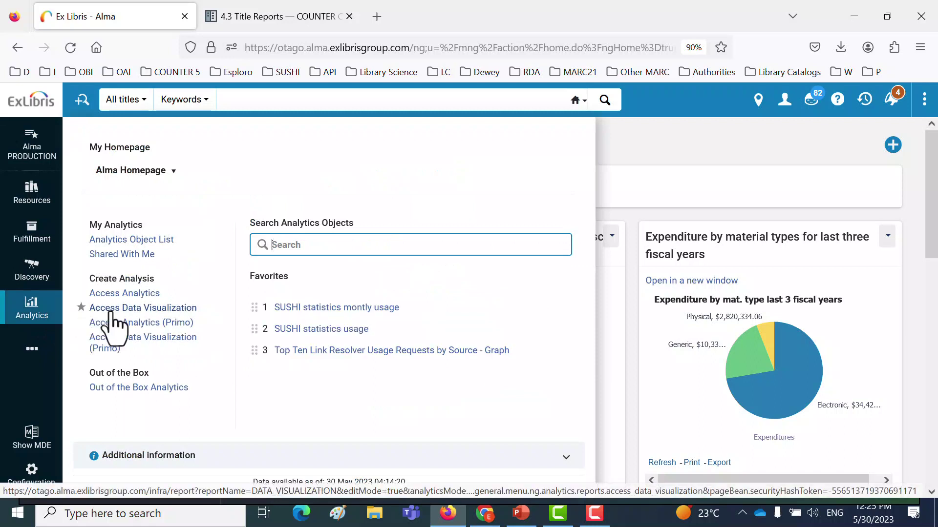
click(110, 309)
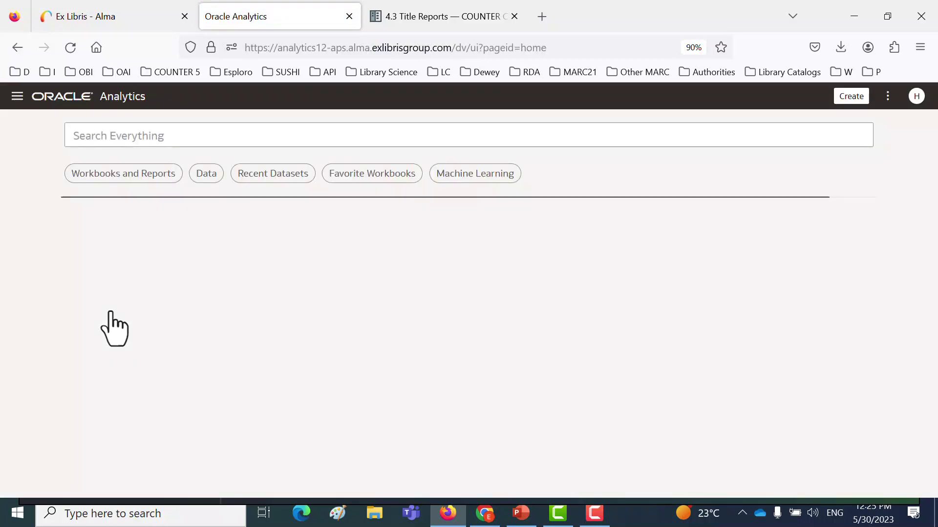
Step: Filter the Oracle Analytics home page to workbooks and reports and open the List Box Example Using TR_B1 workbook
click(117, 177)
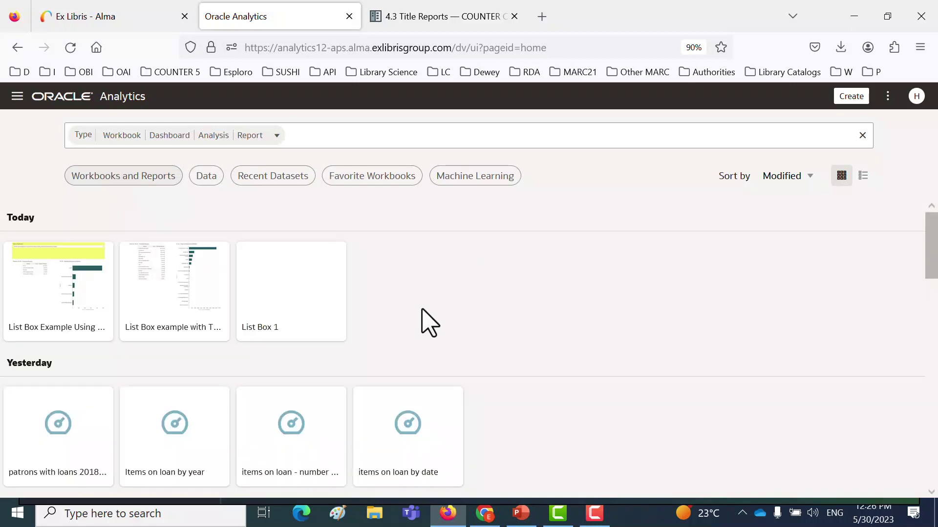
scroll(429, 323, down, 2)
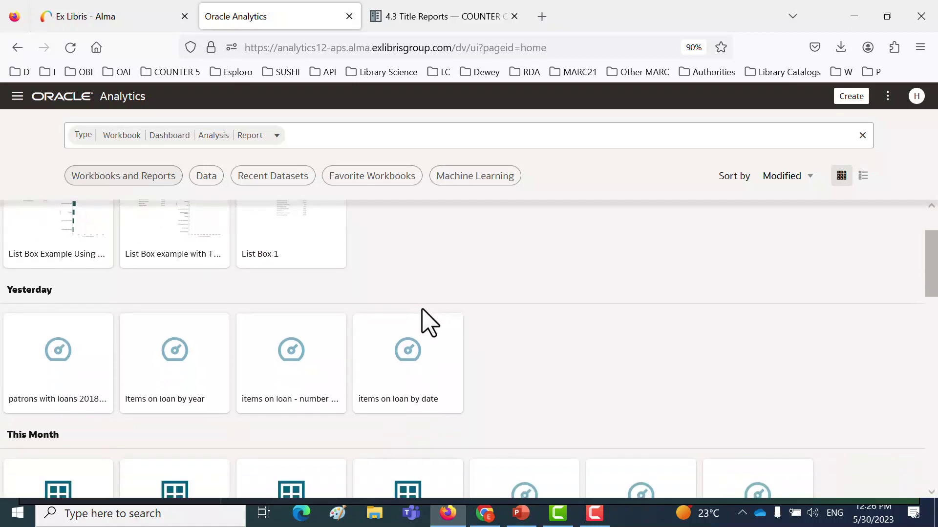
scroll(425, 320, up, 2)
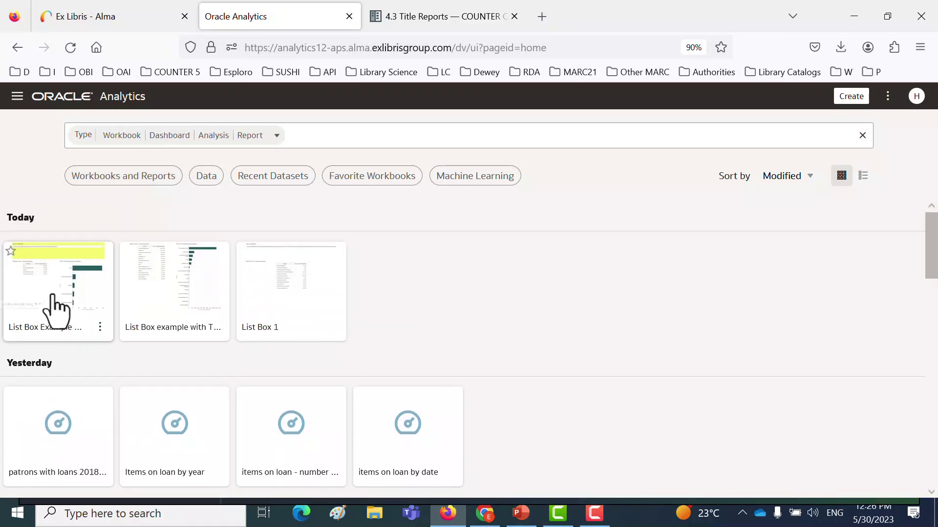
click(54, 298)
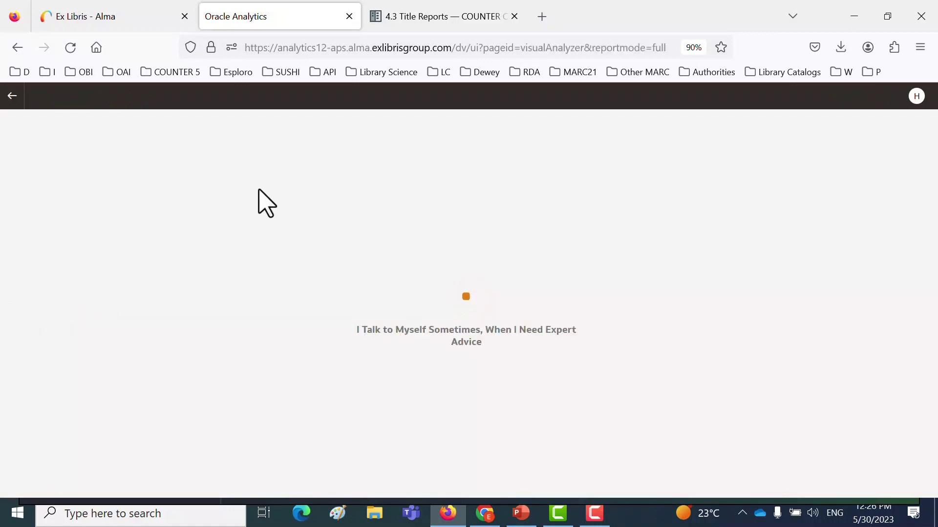